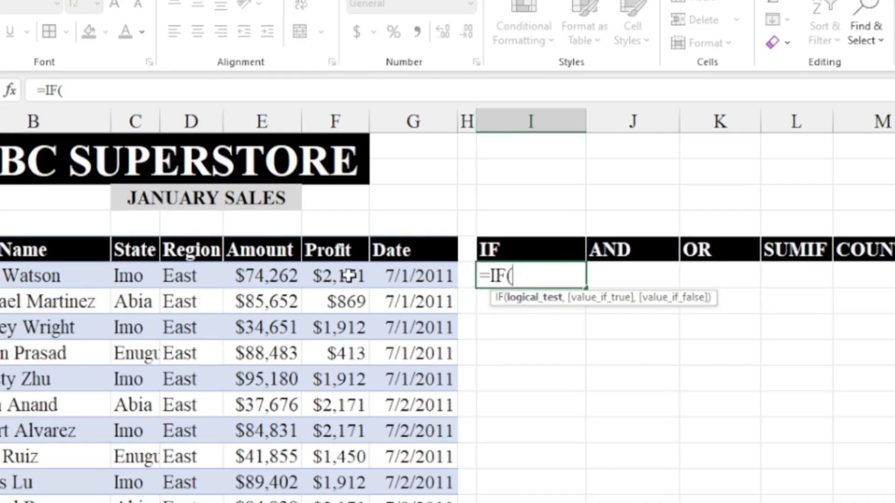
Complete the formula in I6 as =IF(F6>=2000,"Target met","Not met") and fill it down the IF column
{"action": "left_click", "coordinate": [328, 277]}
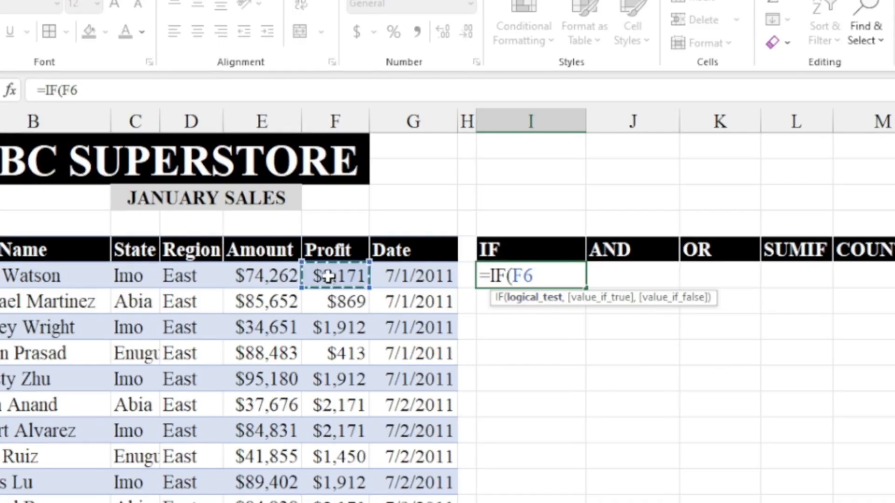
{"action": "type", "text": ">="}
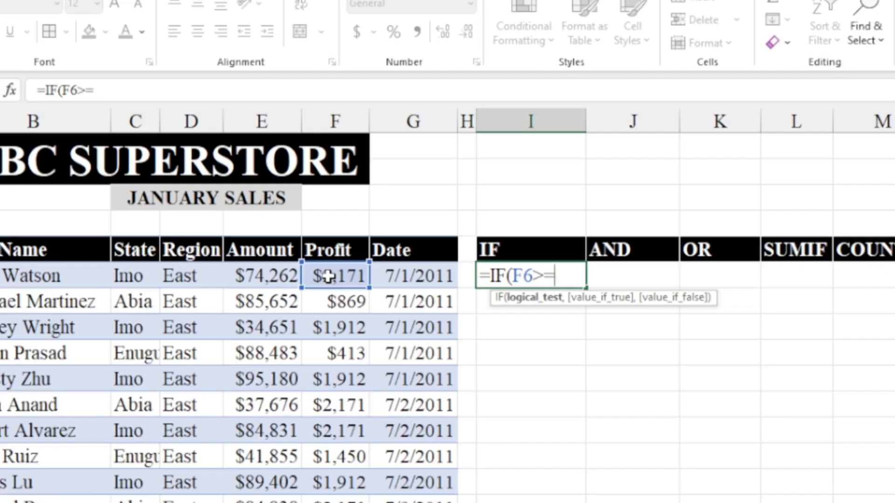
{"action": "type", "text": "2000"}
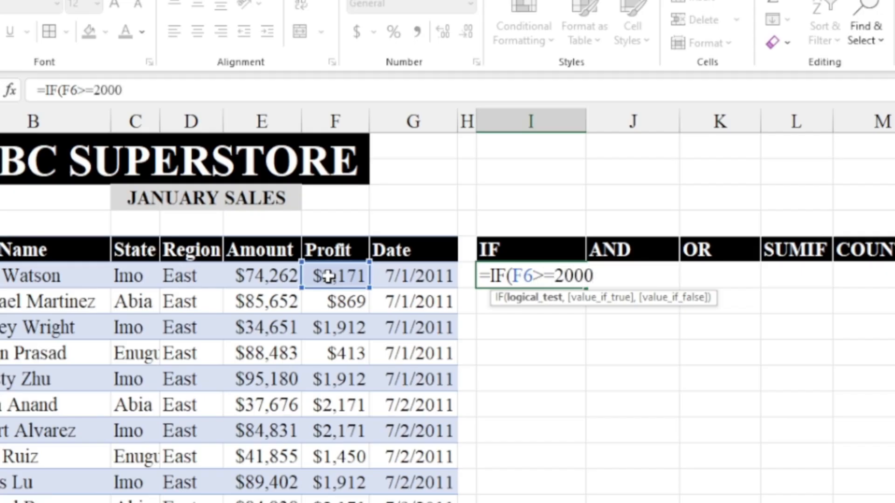
{"action": "type", "text": ",\""}
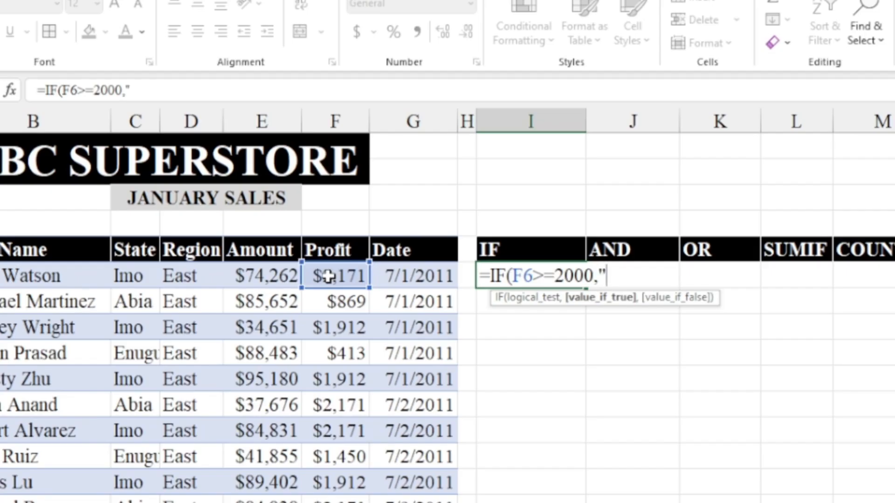
{"action": "type", "text": "Ta"}
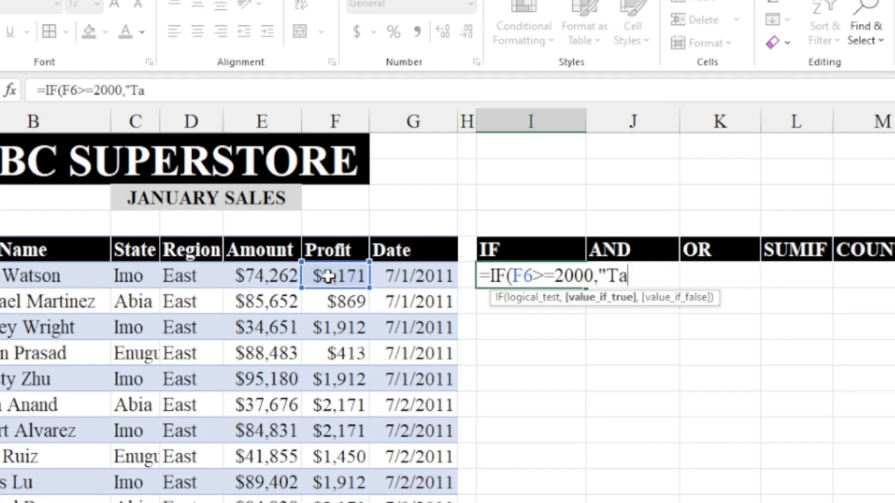
{"action": "type", "text": "rget m"}
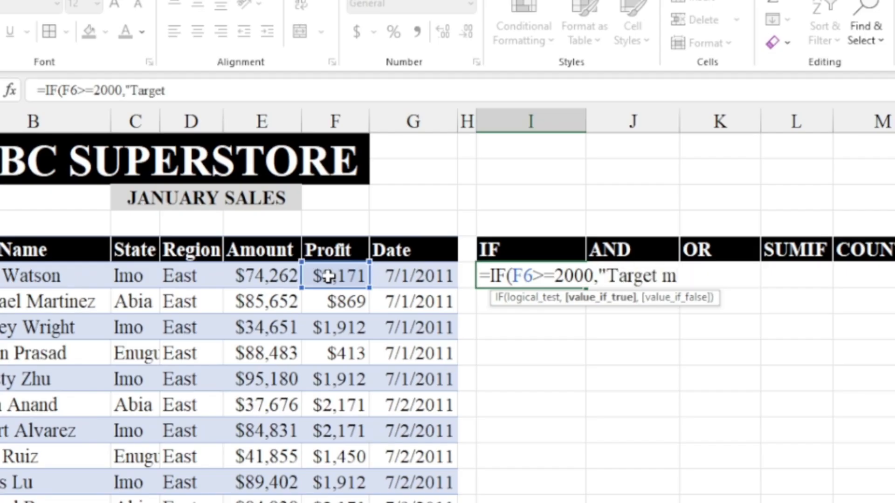
{"action": "type", "text": "et\","}
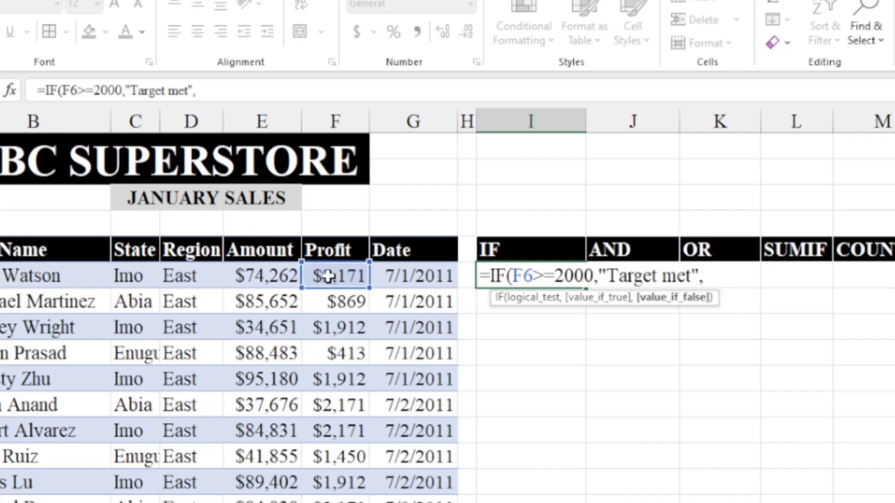
{"action": "type", "text": "\"Not met"}
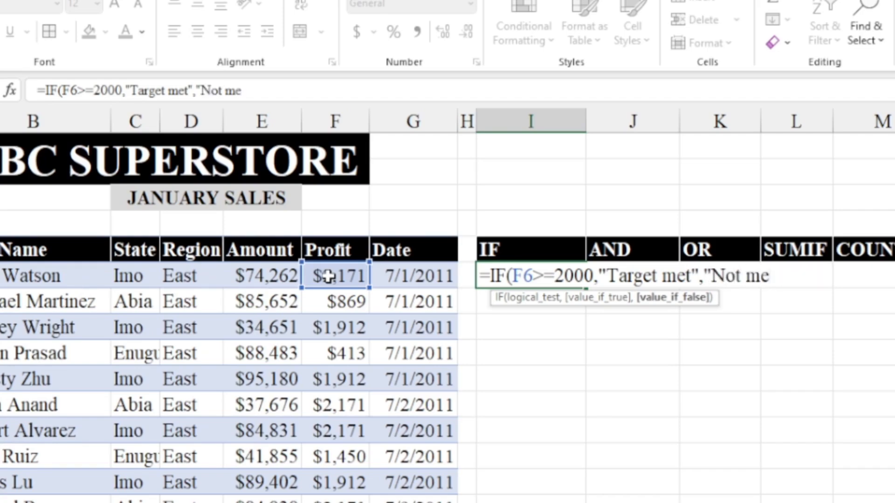
{"action": "type", "text": "\""}
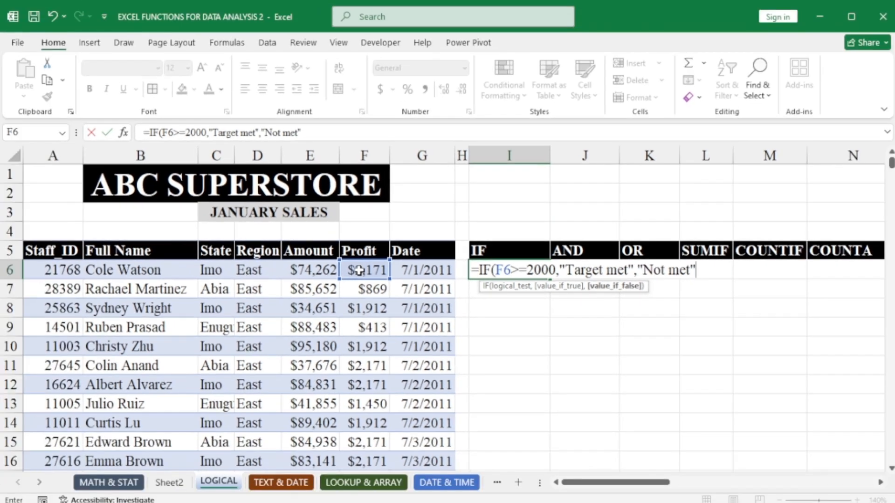
{"action": "type", "text": ")"}
{"action": "key", "text": "Return"}
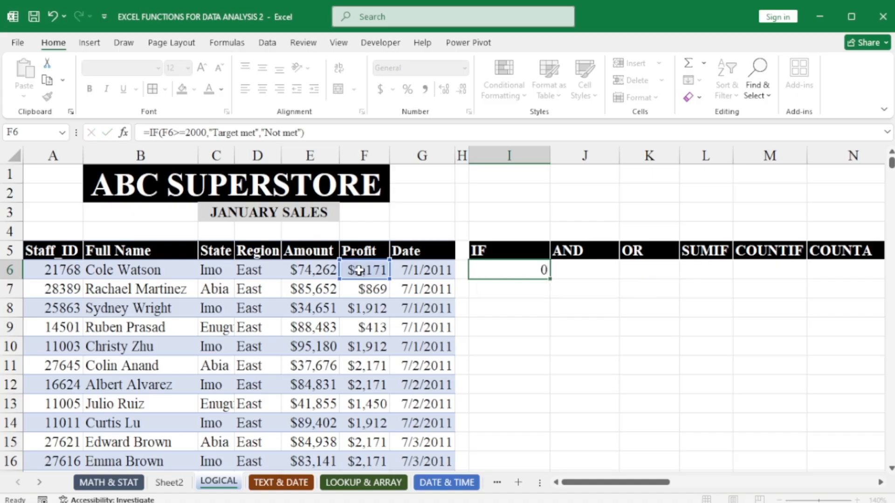
{"action": "left_click", "coordinate": [536, 273]}
{"action": "left_click_drag", "start_coordinate": [551, 279], "coordinate": [552, 470]}
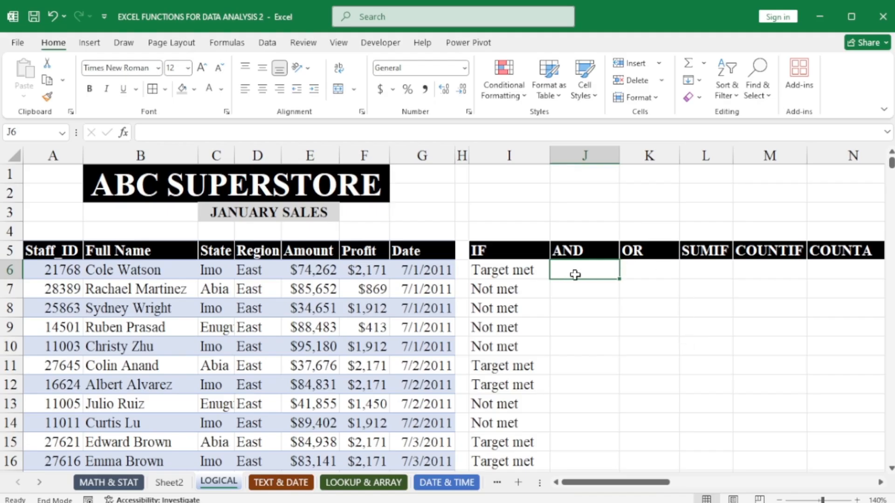
Enter =AND(C6="IMO",F6>=2000) in J6 to test the first row's state and profit together
{"action": "type", "text": "=AN"}
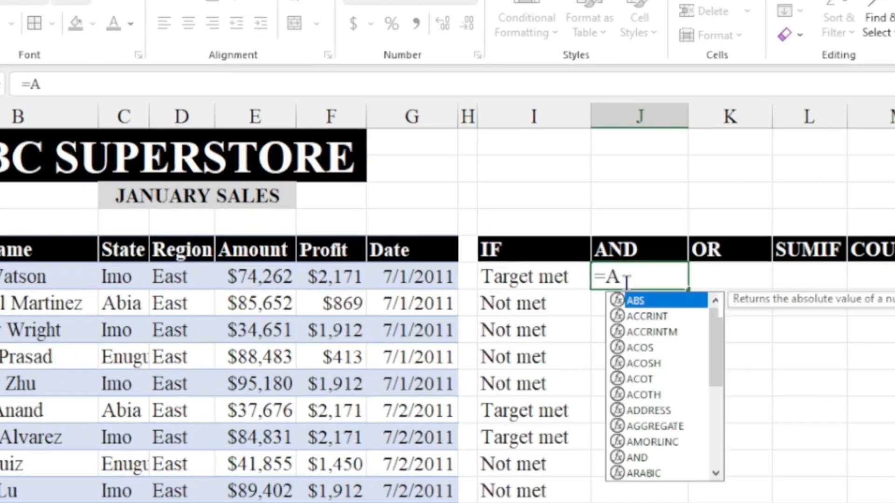
{"action": "key", "text": "Tab"}
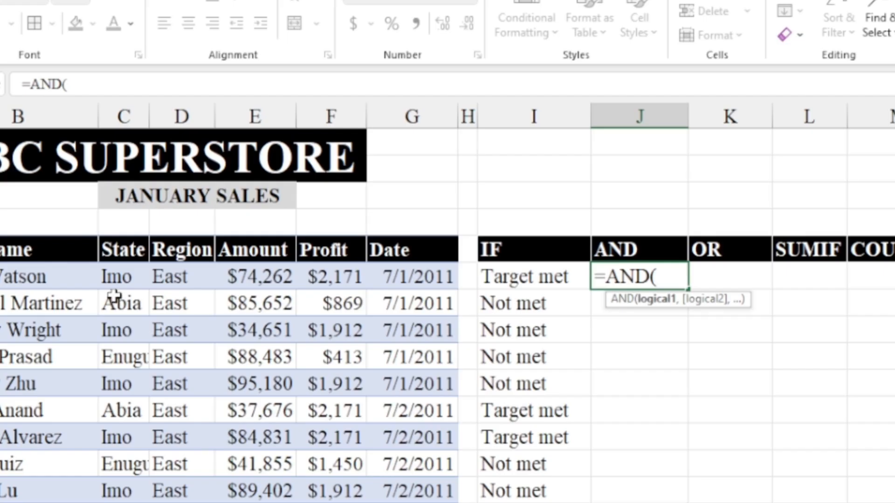
{"action": "left_click", "coordinate": [109, 276]}
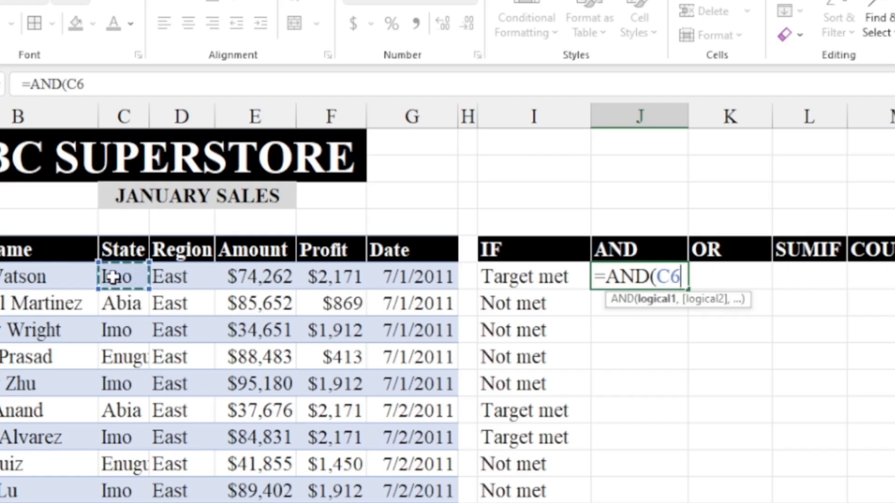
{"action": "type", "text": "=\"IMO\""}
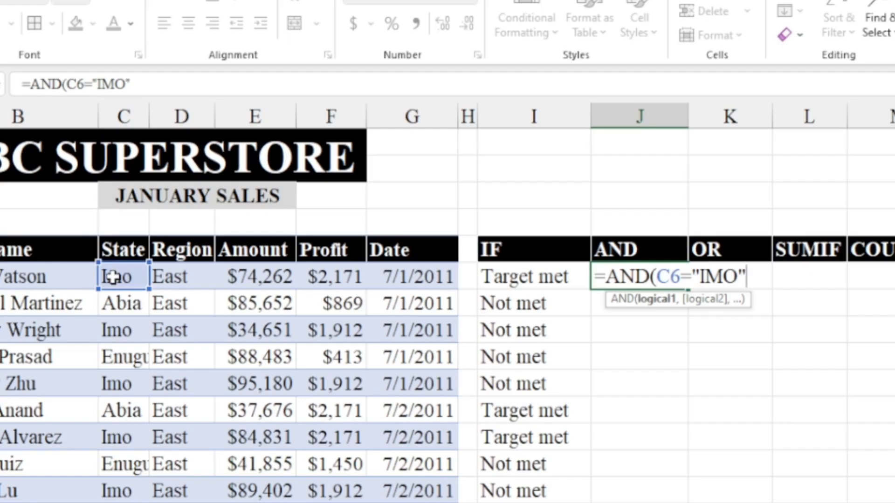
{"action": "type", "text": ","}
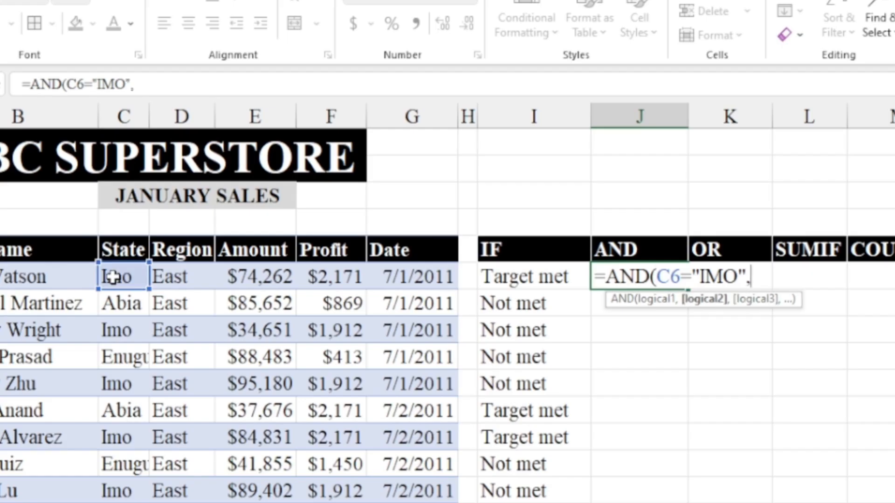
{"action": "left_click", "coordinate": [334, 273]}
{"action": "type", "text": ">"}
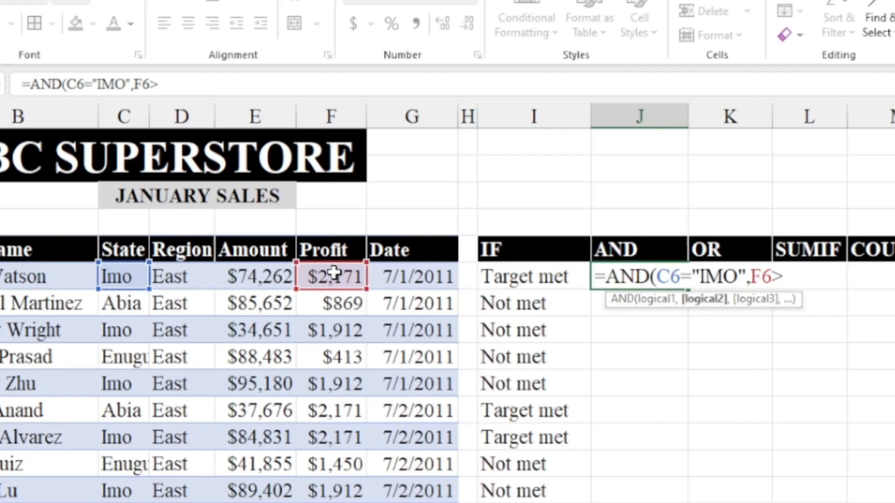
{"action": "type", "text": "=2000"}
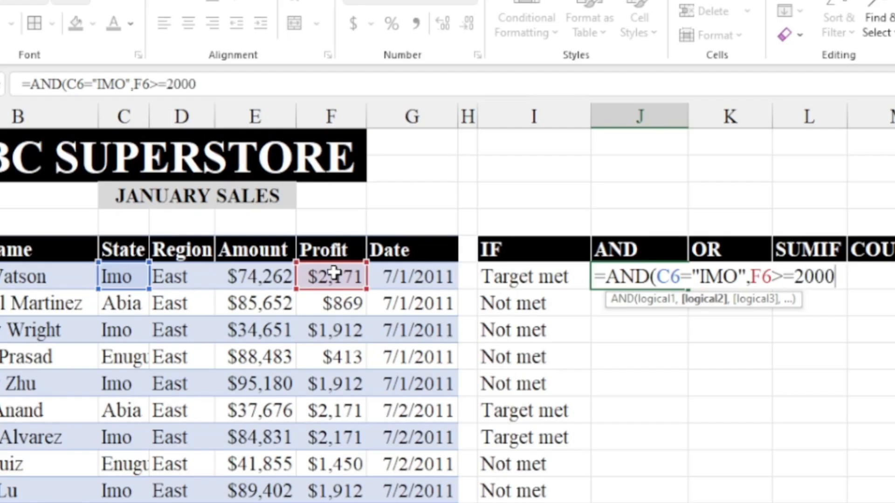
{"action": "key", "text": "Return"}
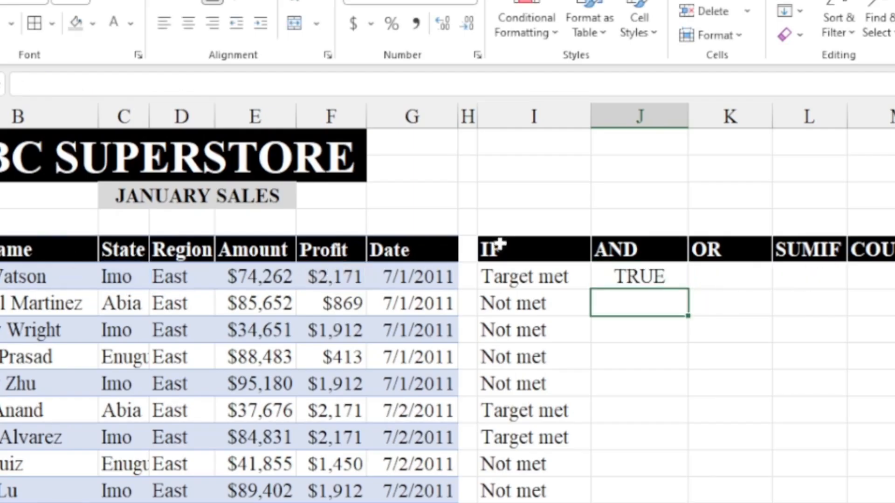
Change the profit threshold in the J6 AND formula to 3000
{"action": "left_click", "coordinate": [635, 282]}
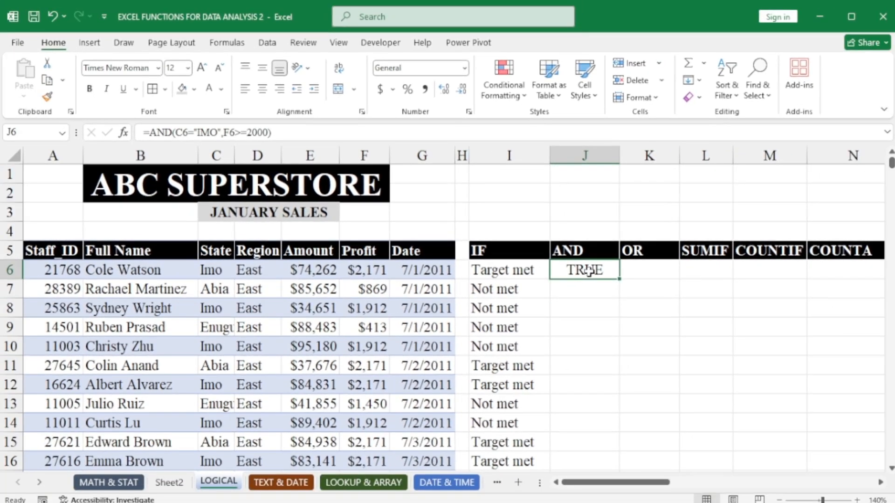
{"action": "key", "text": "F2"}
{"action": "left_click", "coordinate": [590, 272]}
{"action": "left_click", "coordinate": [702, 270]}
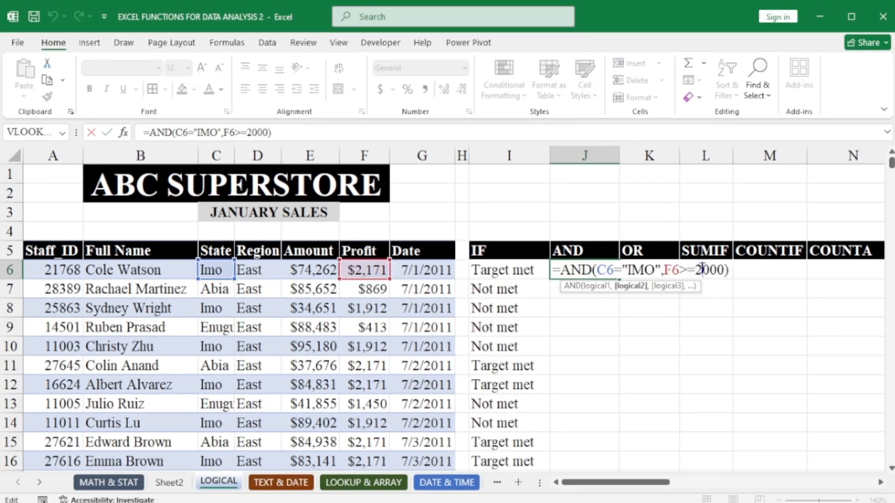
{"action": "key", "text": "BackSpace"}
{"action": "type", "text": "3"}
{"action": "key", "text": "Return"}
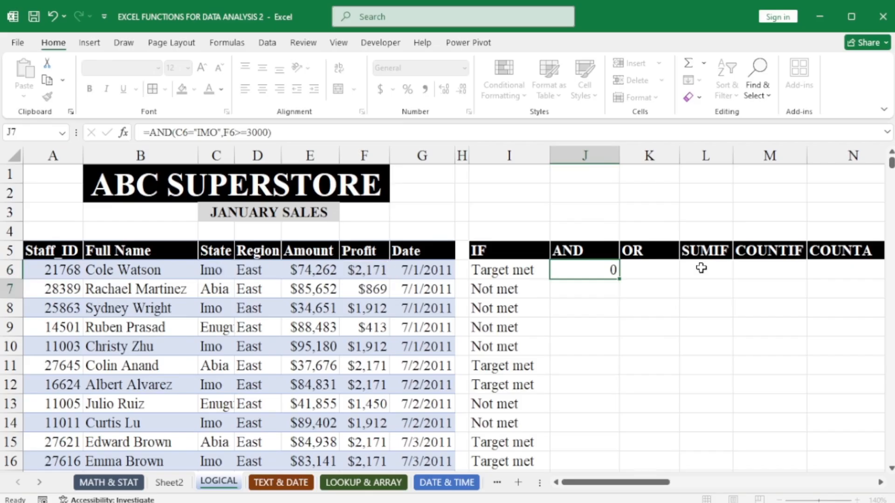
Enter =OR(C6="IMO",F6>=3000) in K6 to test whether either the state or profit condition holds
{"action": "left_click", "coordinate": [637, 270]}
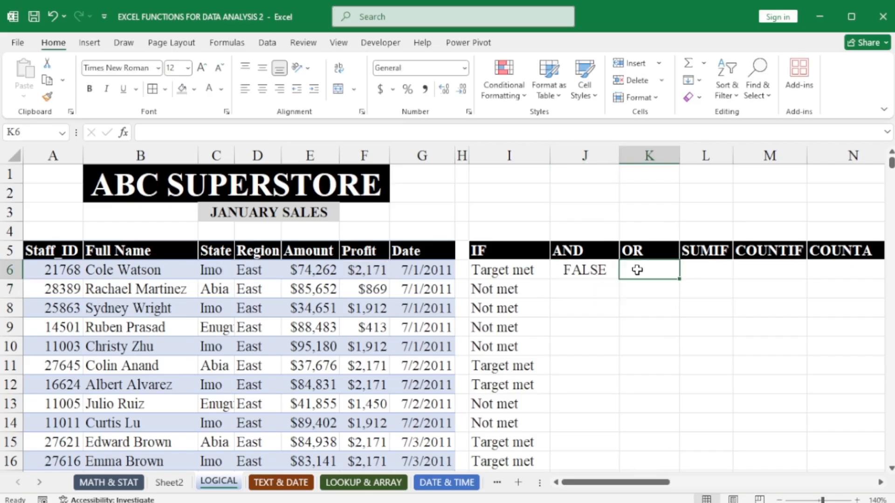
{"action": "type", "text": "=OR"}
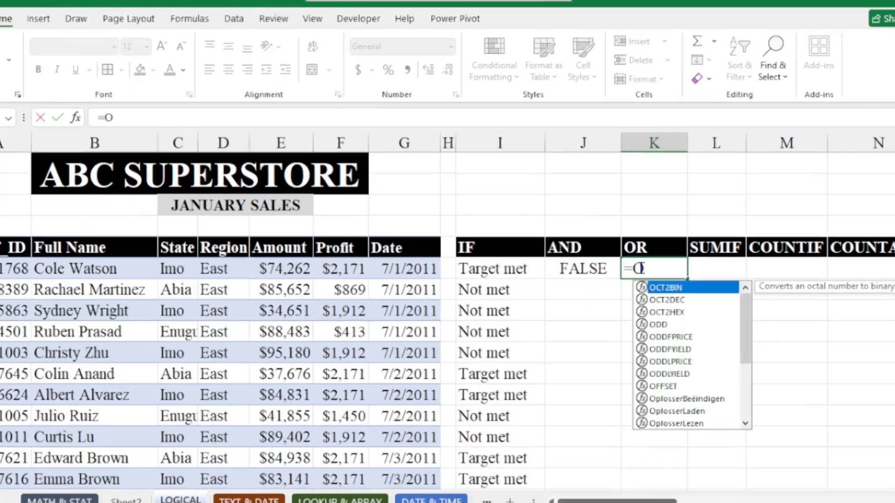
{"action": "type", "text": "("}
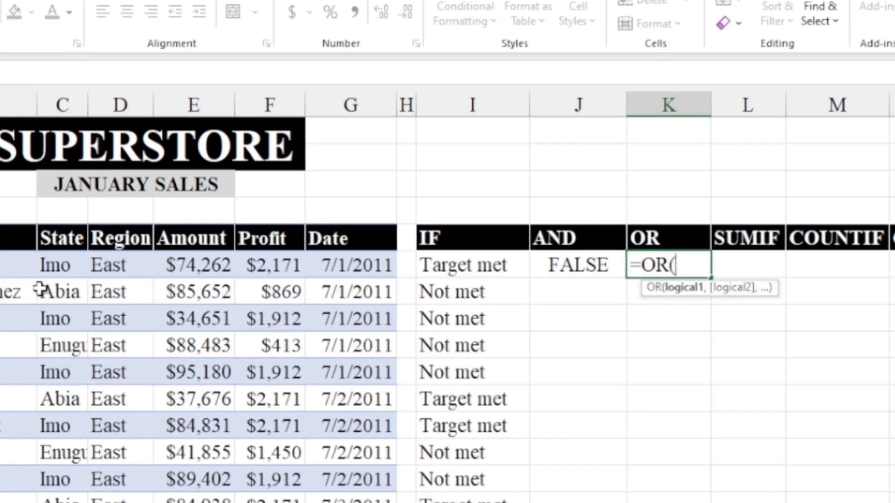
{"action": "left_click", "coordinate": [46, 270]}
{"action": "type", "text": "="}
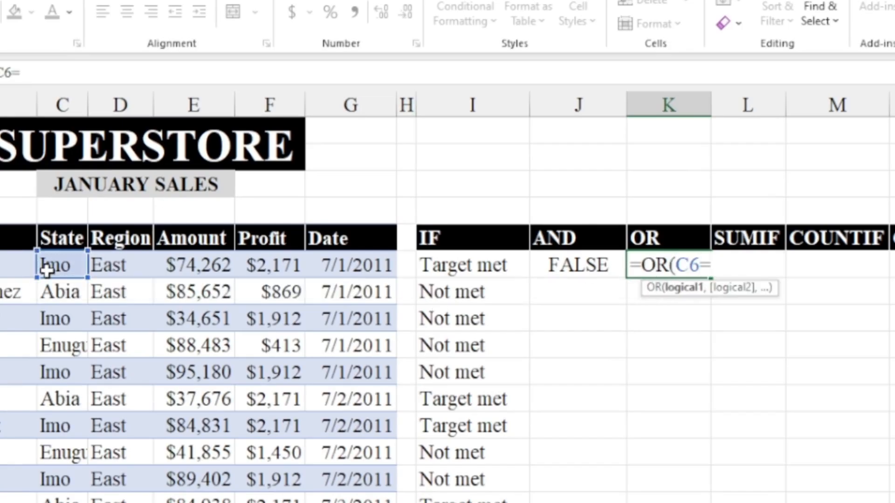
{"action": "type", "text": "\"IMO\""}
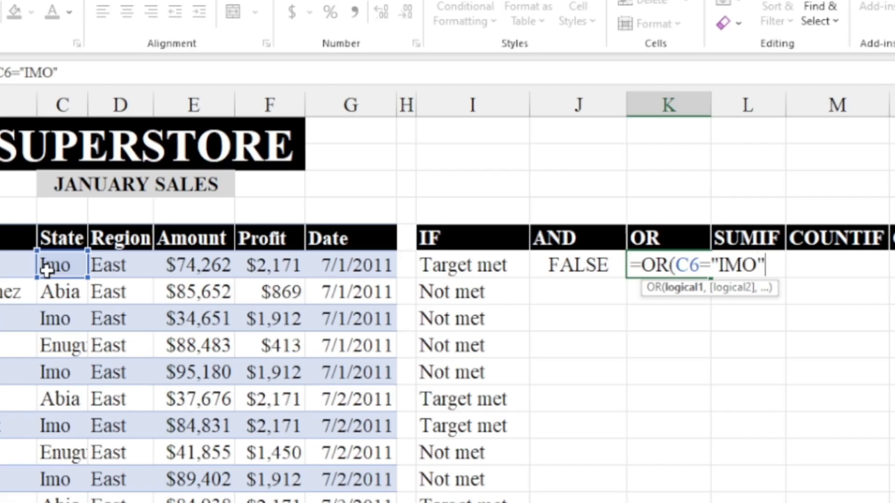
{"action": "type", "text": ","}
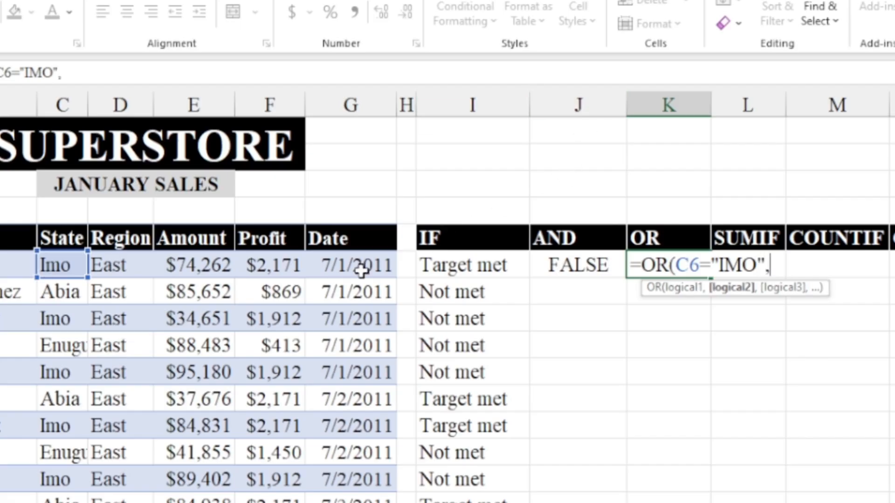
{"action": "left_click", "coordinate": [264, 261]}
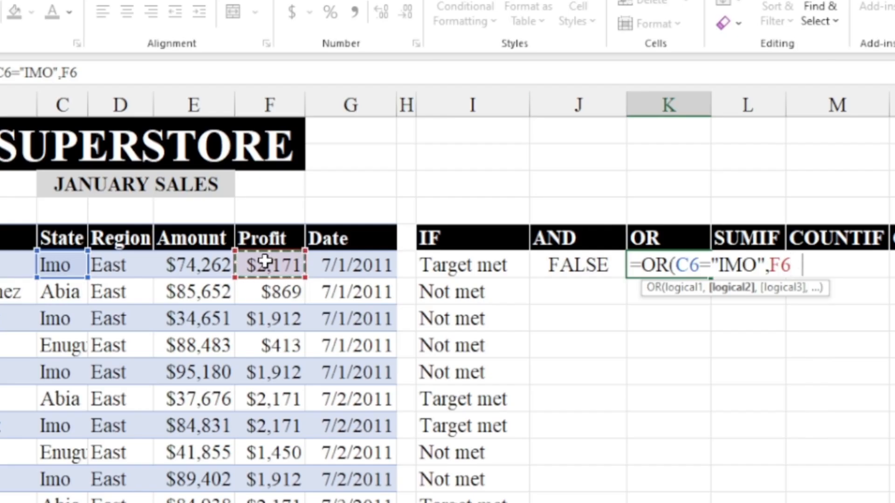
{"action": "type", "text": ">=3000"}
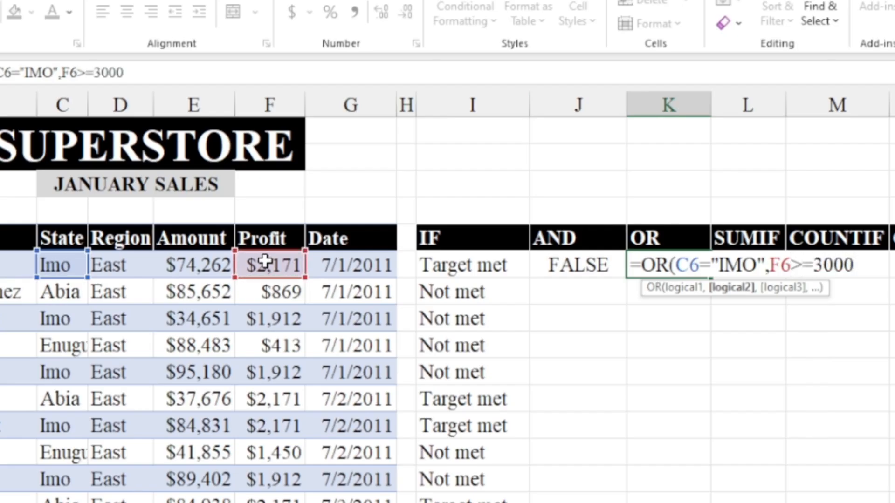
{"action": "key", "text": "Return"}
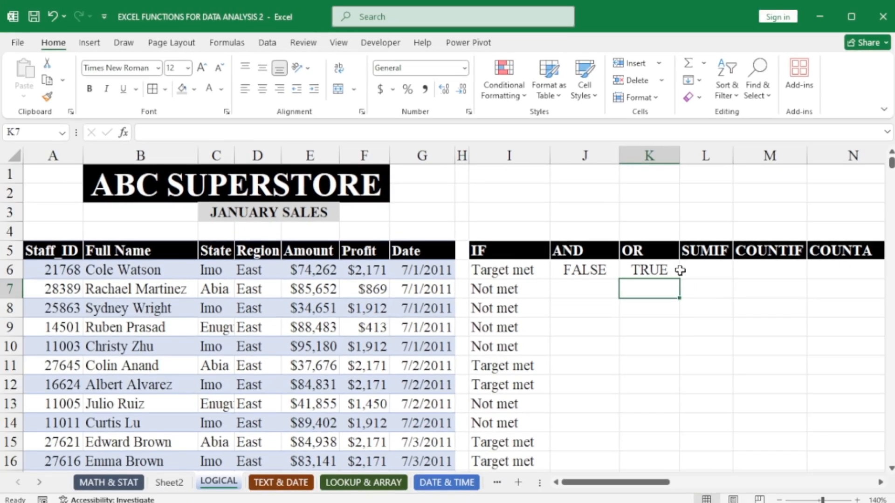
{"action": "left_click", "coordinate": [684, 264]}
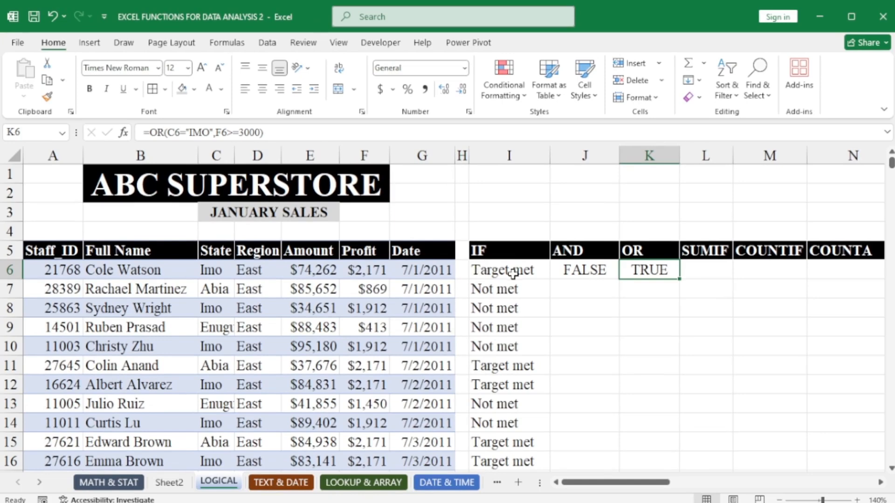
Start a combined formula in J7 with the region and profit test =IF(AND(D6="EAST",F6>=2000)
{"action": "left_click", "coordinate": [596, 293]}
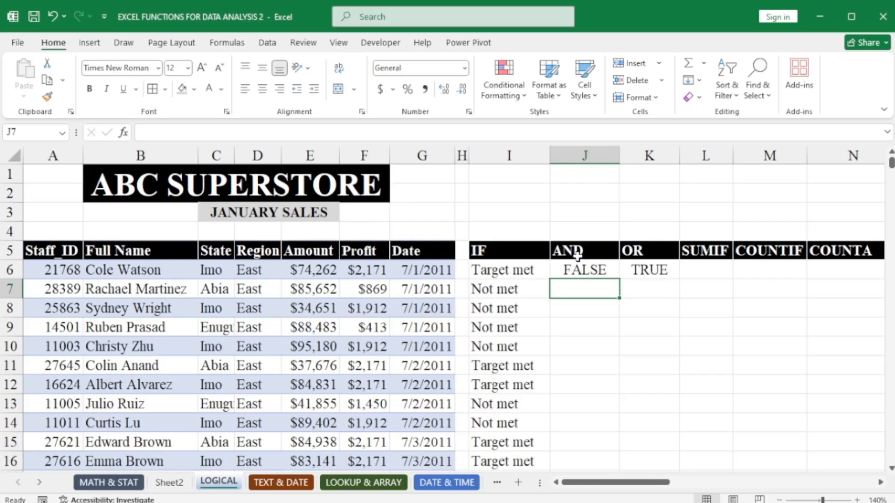
{"action": "type", "text": "="}
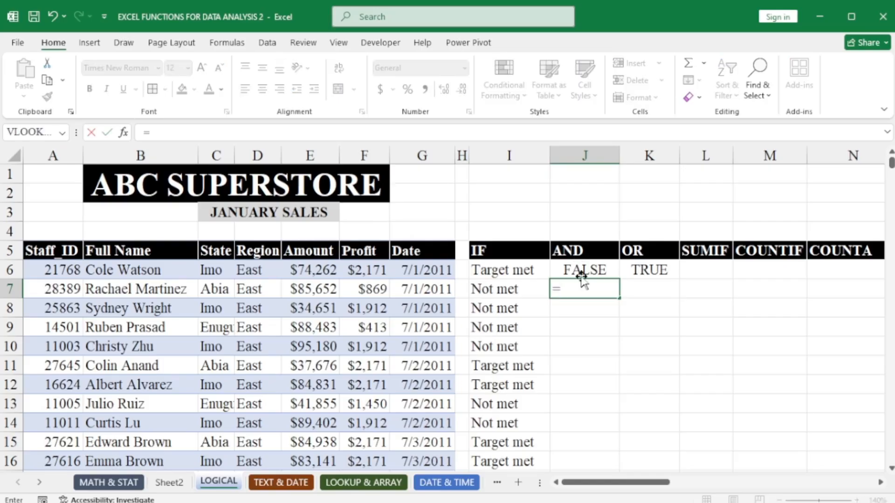
{"action": "type", "text": "IF"}
{"action": "type", "text": "("}
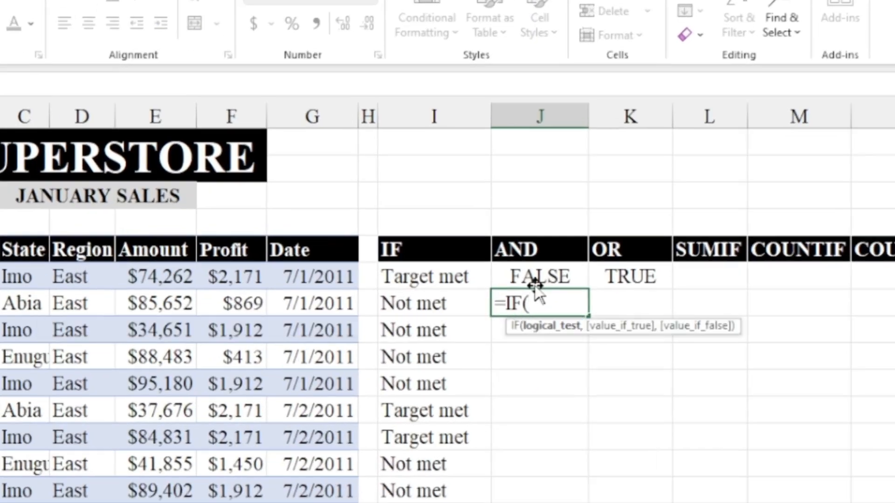
{"action": "type", "text": "AND"}
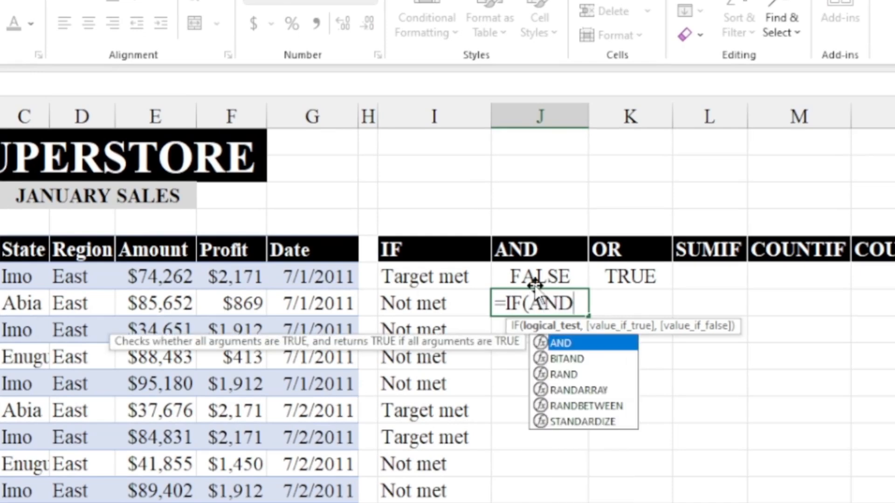
{"action": "type", "text": "("}
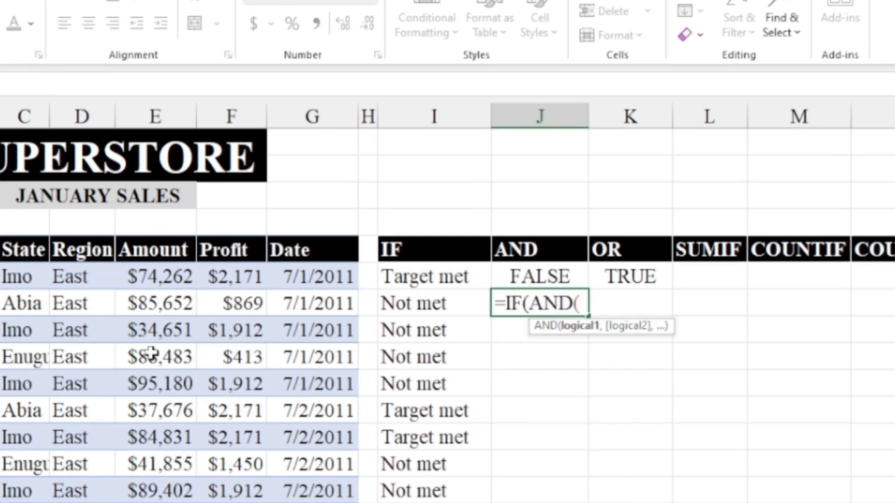
{"action": "left_click", "coordinate": [83, 278]}
{"action": "type", "text": "="}
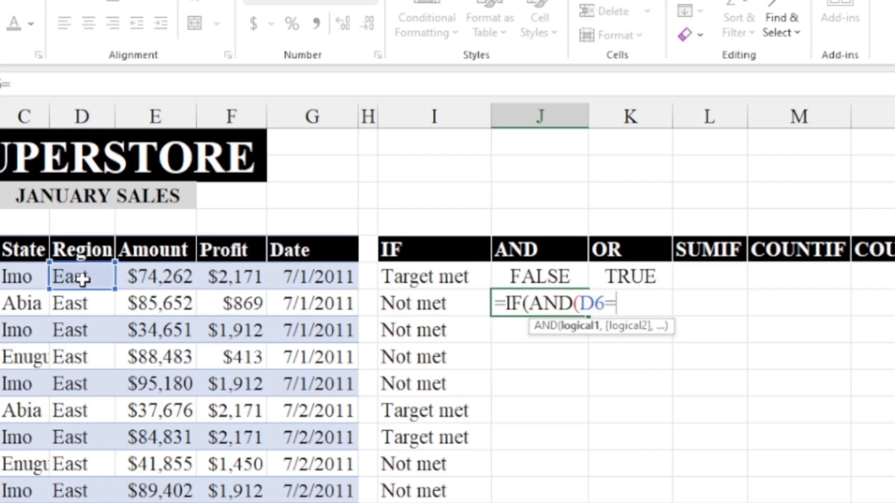
{"action": "type", "text": "\"EAST"}
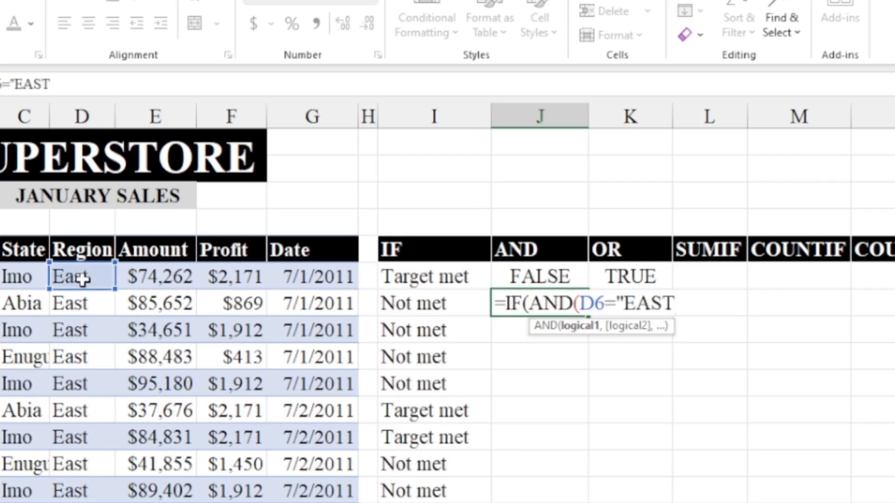
{"action": "type", "text": "\","}
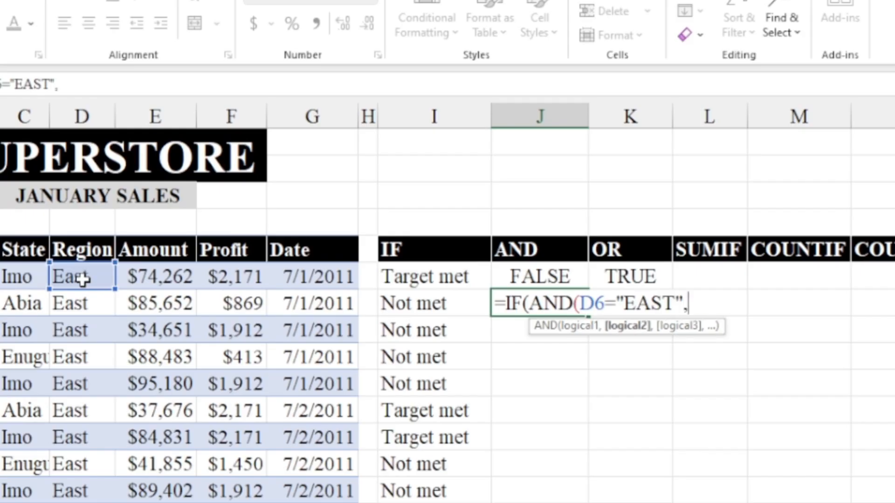
{"action": "left_click", "coordinate": [233, 268]}
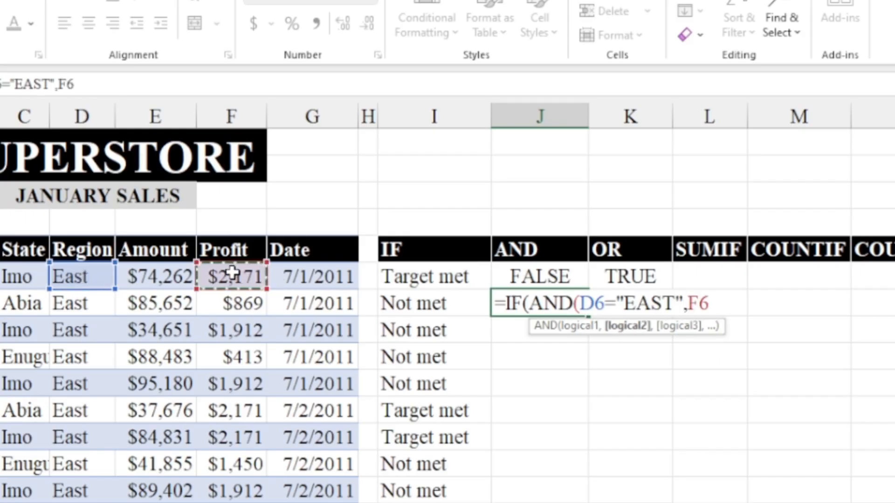
{"action": "type", "text": ">=2000"}
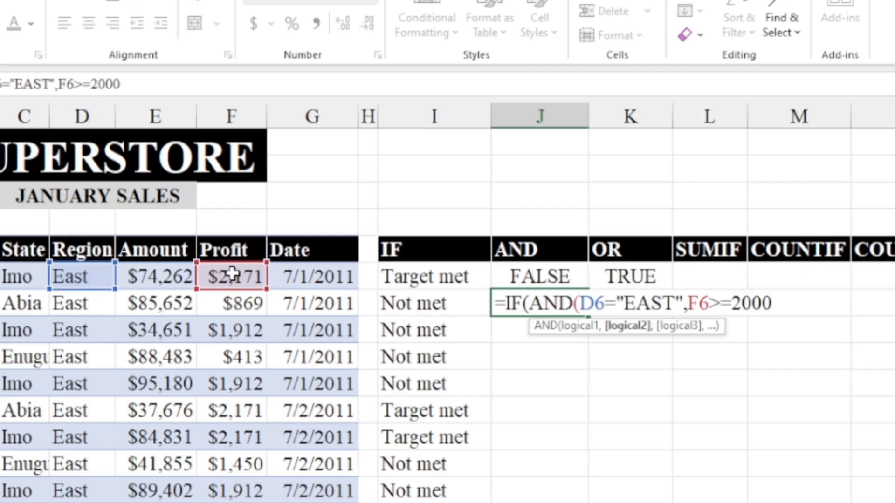
{"action": "type", "text": ")"}
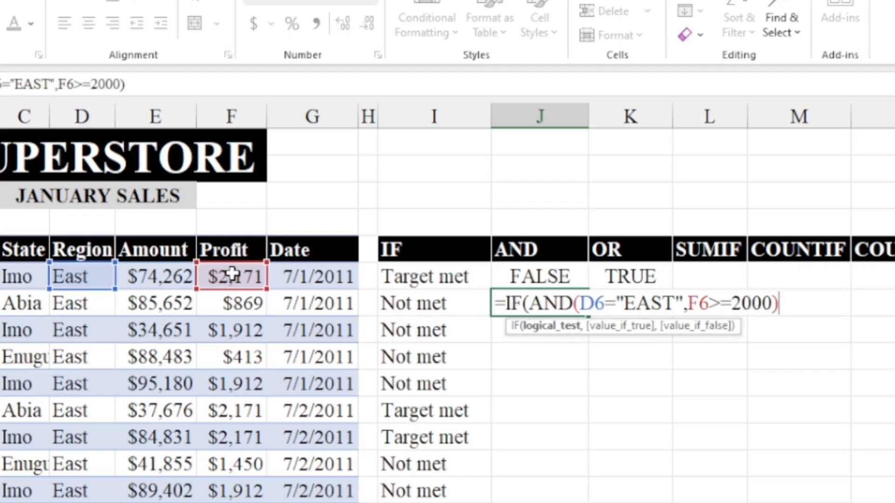
Complete the J7 formula with "Give BONUS" if true and "NO BONUS" if false, and fill it down the AND column to row 16
{"action": "type", "text": ","}
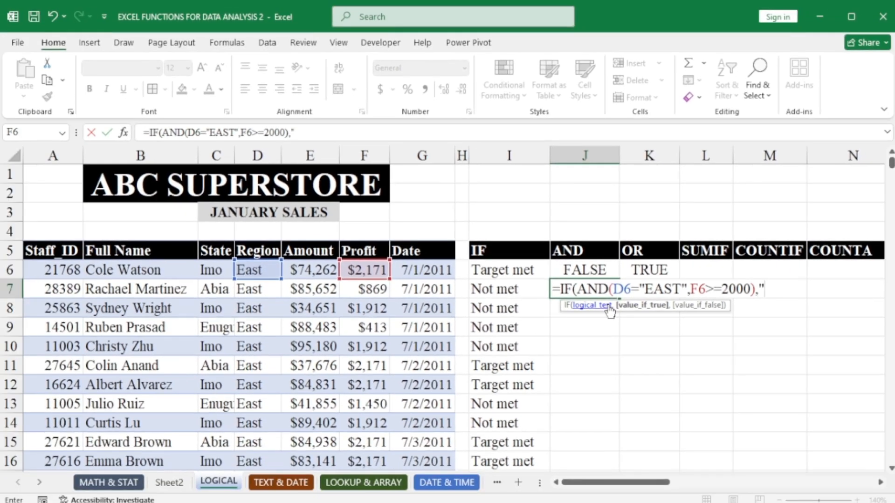
{"action": "type", "text": "\"Giv"}
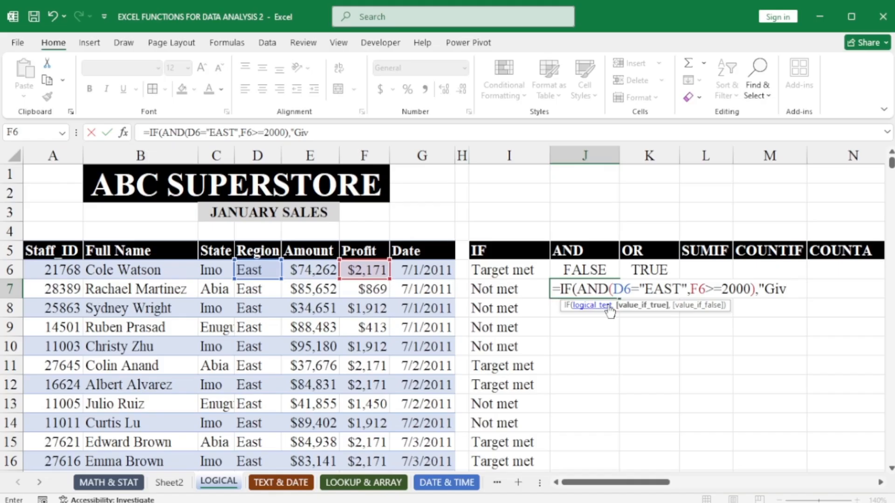
{"action": "type", "text": "e BONUS"}
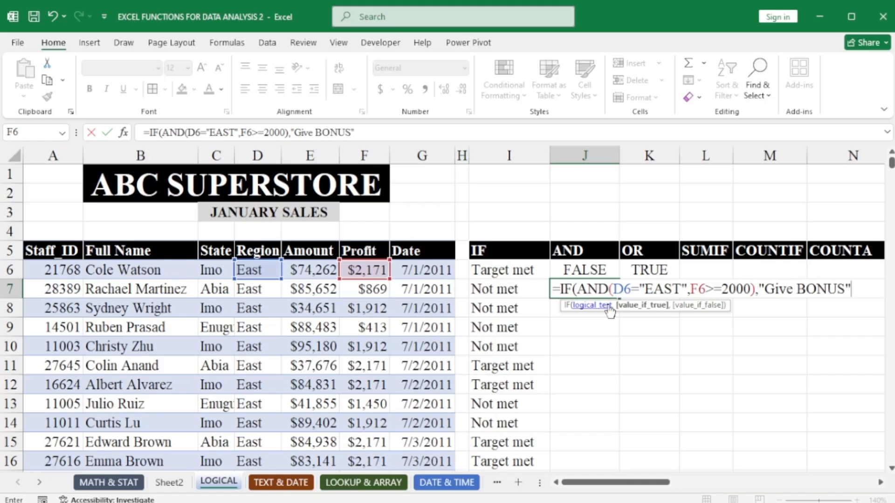
{"action": "type", "text": "\","}
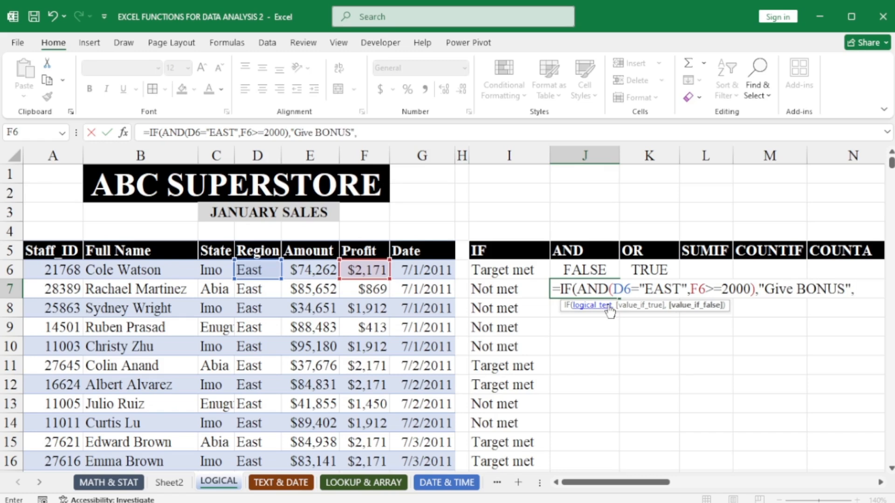
{"action": "type", "text": "\"NO BONUS"}
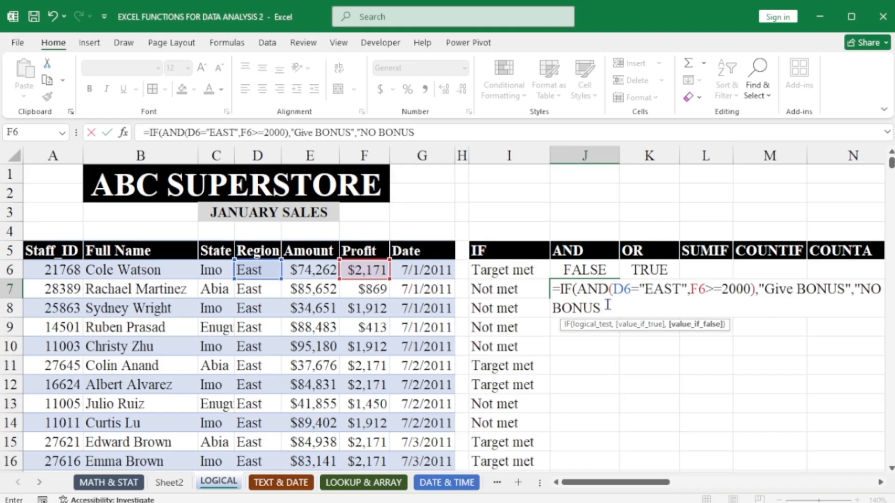
{"action": "type", "text": "\")"}
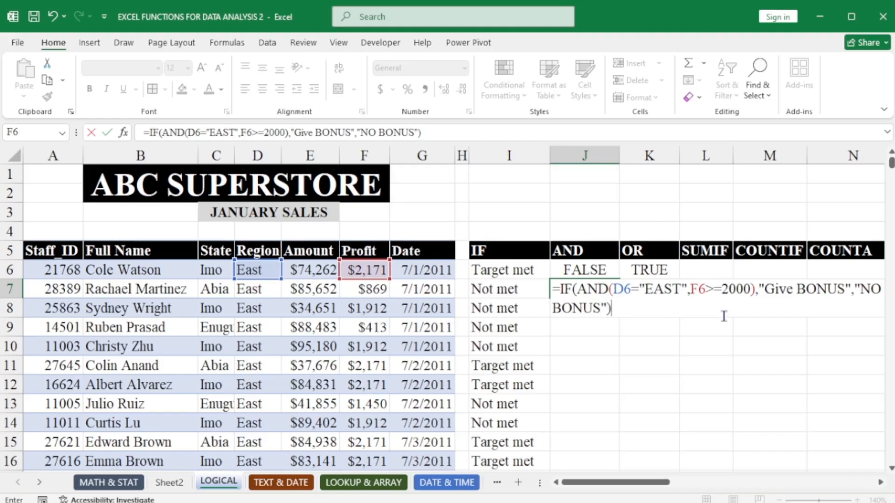
{"action": "key", "text": "Return"}
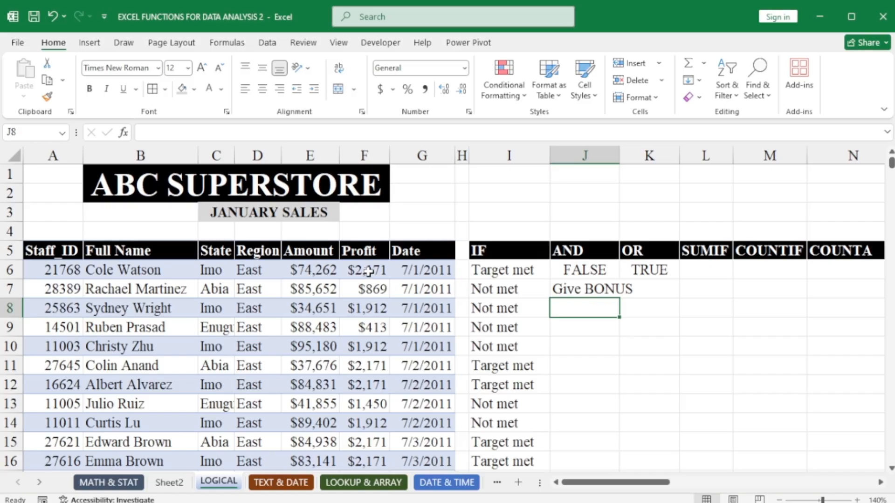
{"action": "left_click", "coordinate": [604, 291]}
{"action": "left_click_drag", "start_coordinate": [620, 297], "coordinate": [630, 464]}
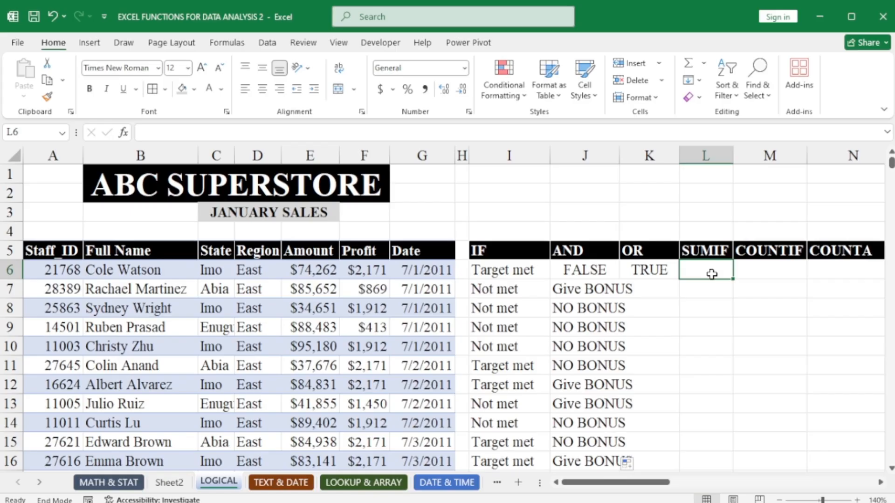
Start a SUMIF formula in L6 with the State range C6:C105 and the criterion "IMO"
{"action": "type", "text": "=SU"}
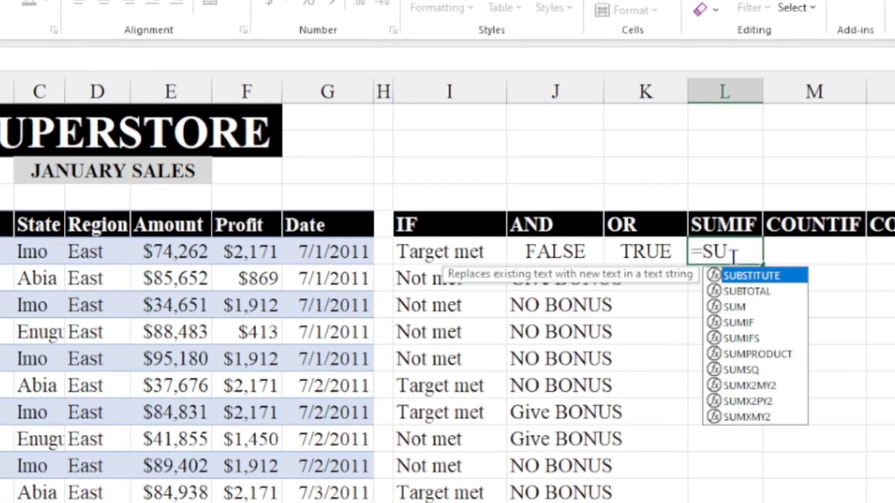
{"action": "type", "text": "M"}
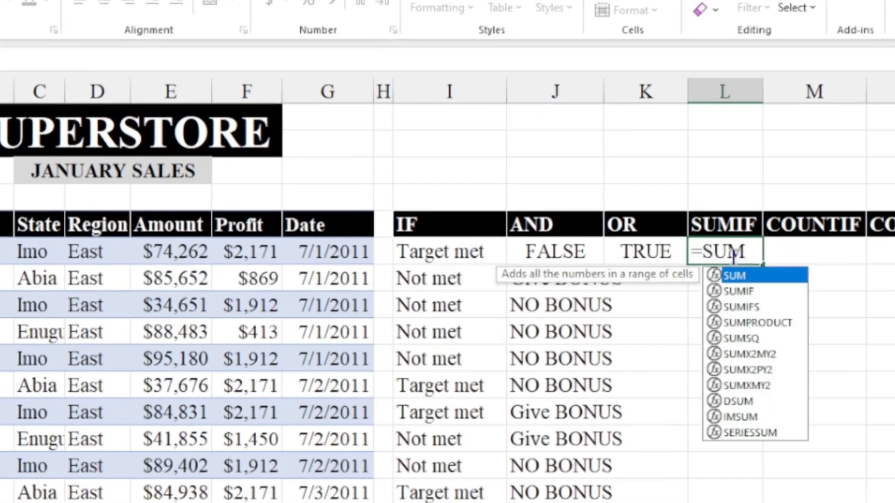
{"action": "double_click", "coordinate": [741, 291]}
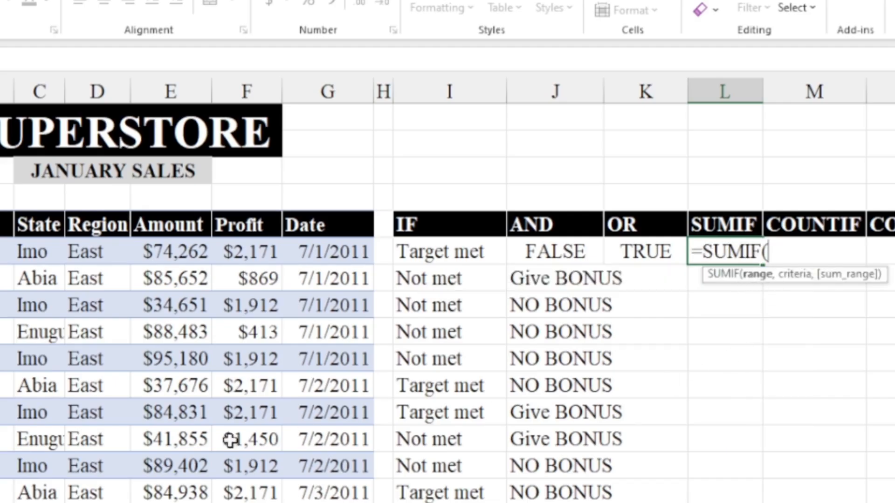
{"action": "left_click", "coordinate": [43, 252]}
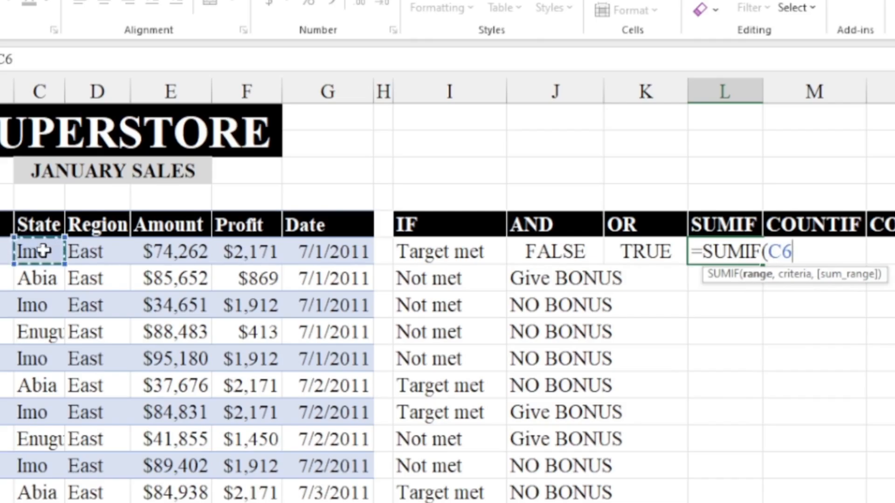
{"action": "key", "text": "ctrl+shift+Down"}
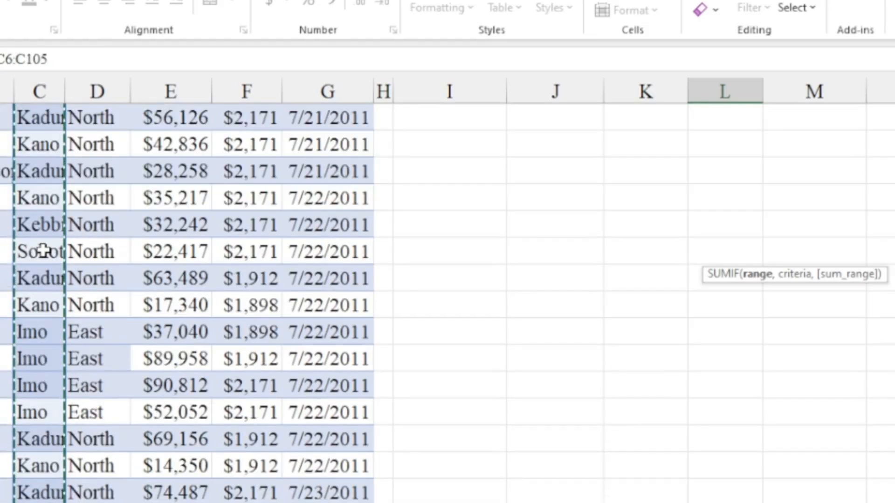
{"action": "key", "text": "ctrl+BackSpace"}
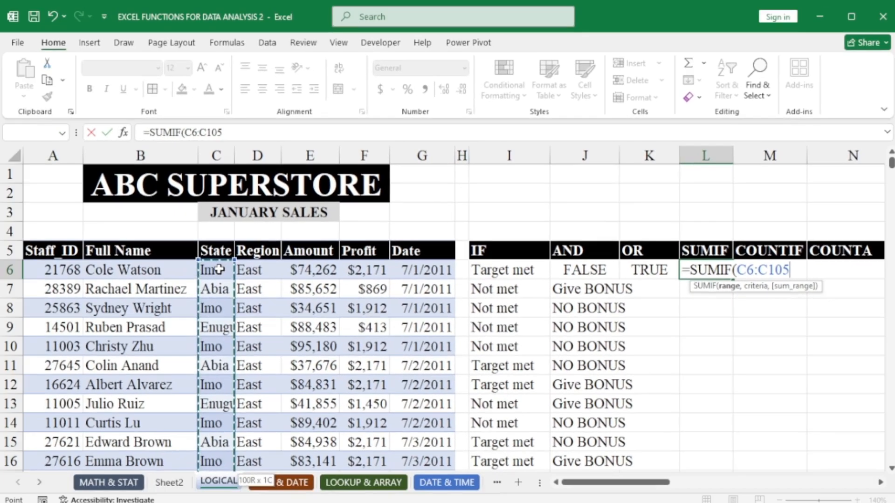
{"action": "type", "text": ","}
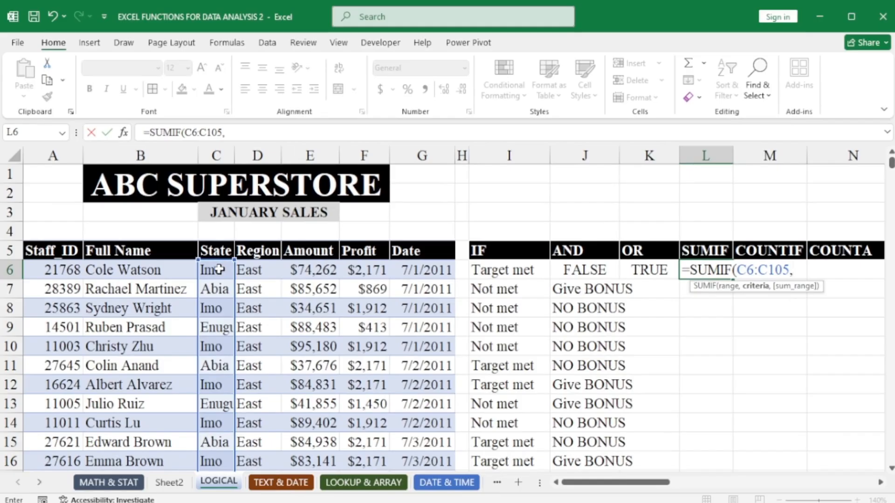
{"action": "type", "text": "\"IMO\""}
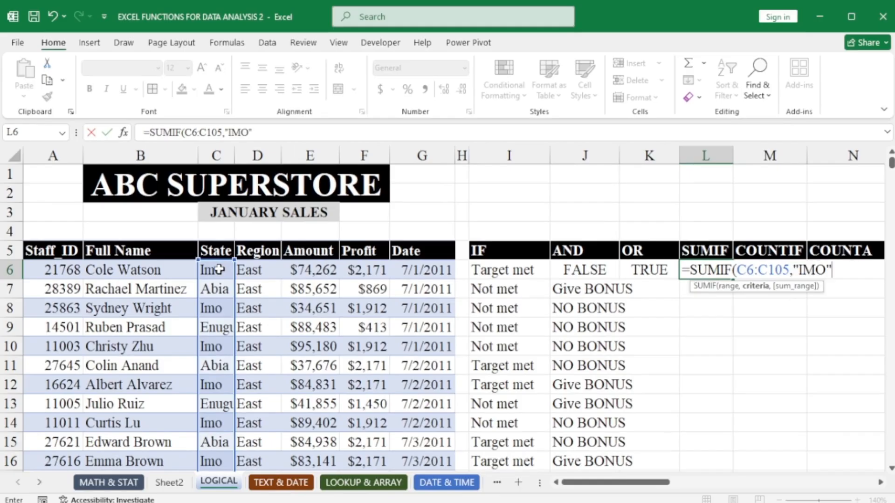
{"action": "type", "text": ","}
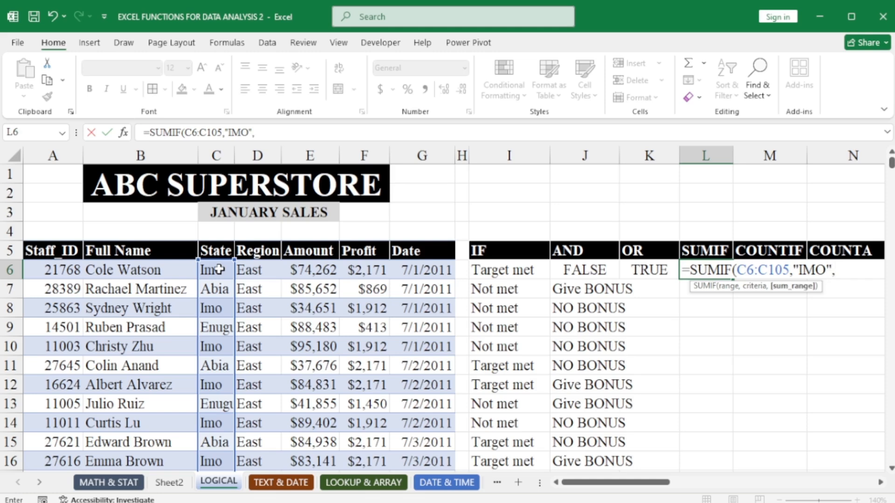
Complete the L6 SUMIF formula with the Profit range F6:F105 as its sum range
{"action": "left_click", "coordinate": [355, 270]}
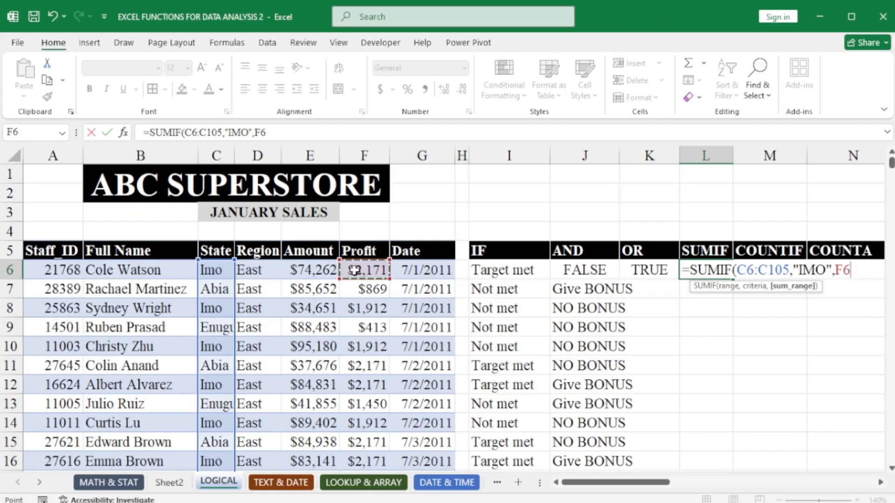
{"action": "key", "text": "ctrl+shift+Down"}
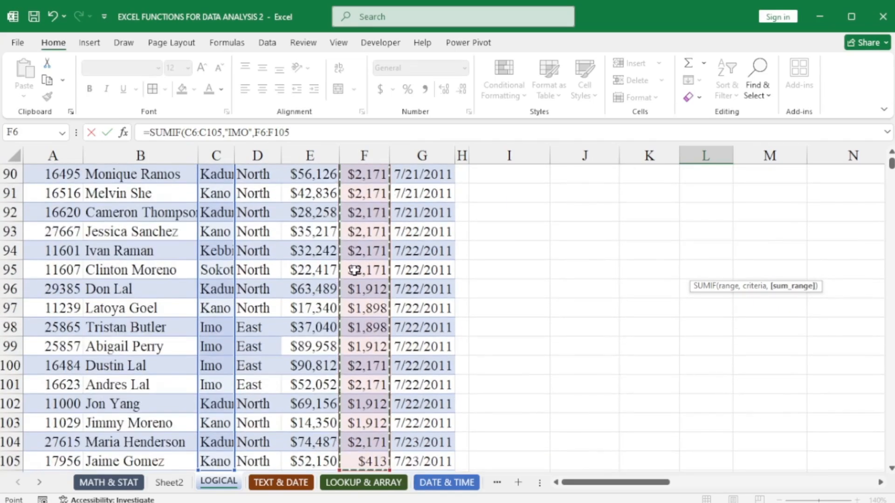
{"action": "key", "text": "ctrl+BackSpace"}
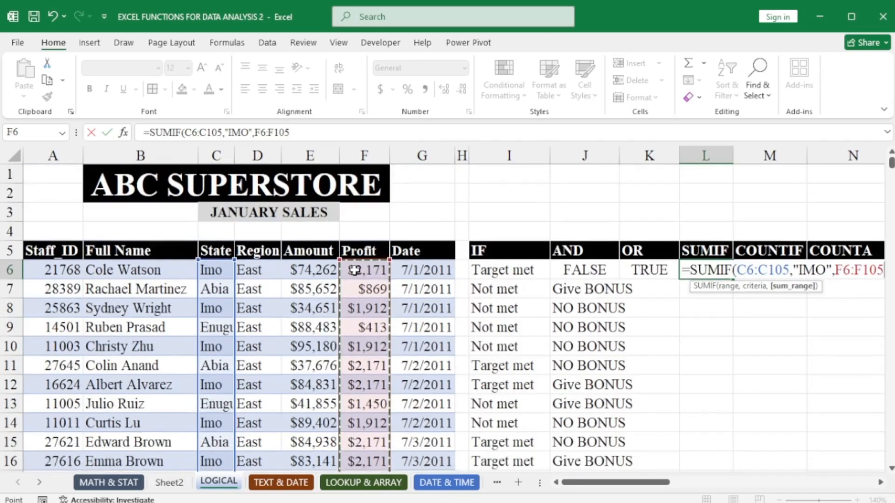
{"action": "key", "text": "Return"}
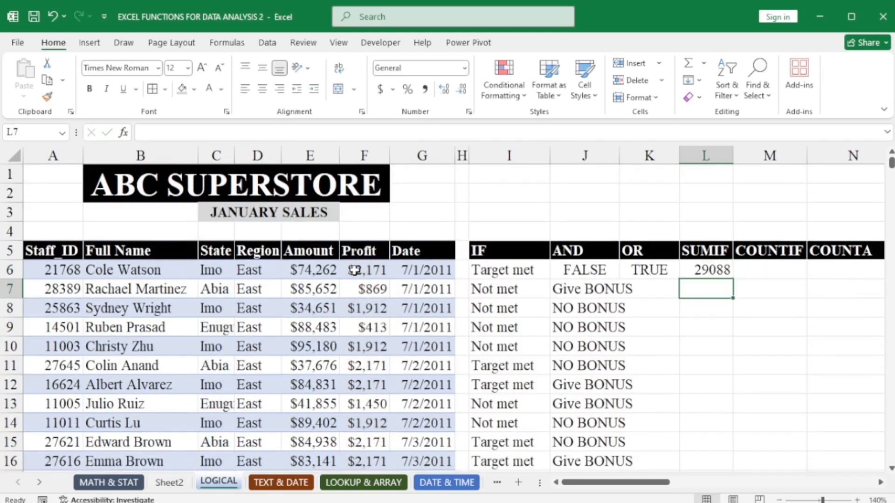
Review the range, criterion and sum range arguments of the SUMIF formula in L6
{"action": "left_click", "coordinate": [717, 269]}
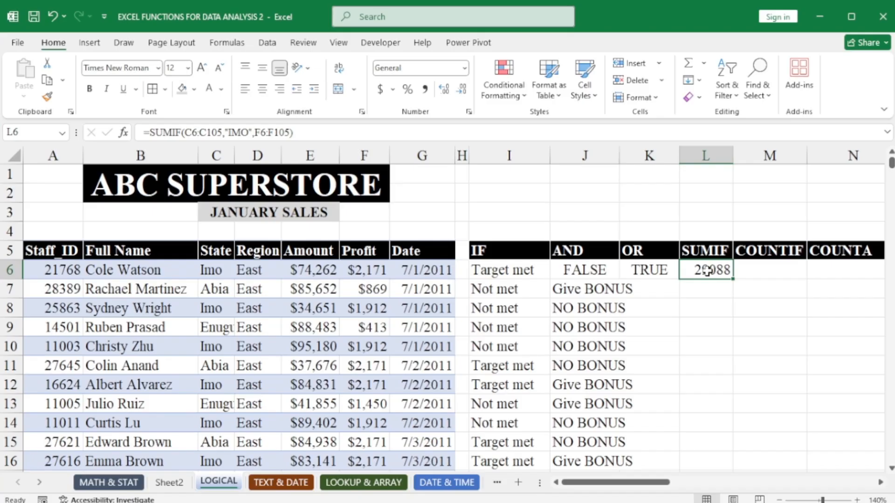
{"action": "double_click", "coordinate": [707, 270]}
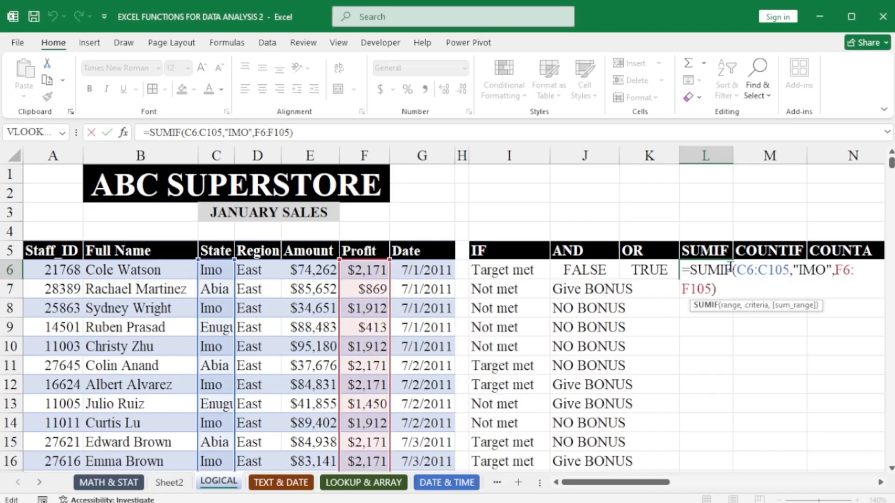
{"action": "key", "text": "Return"}
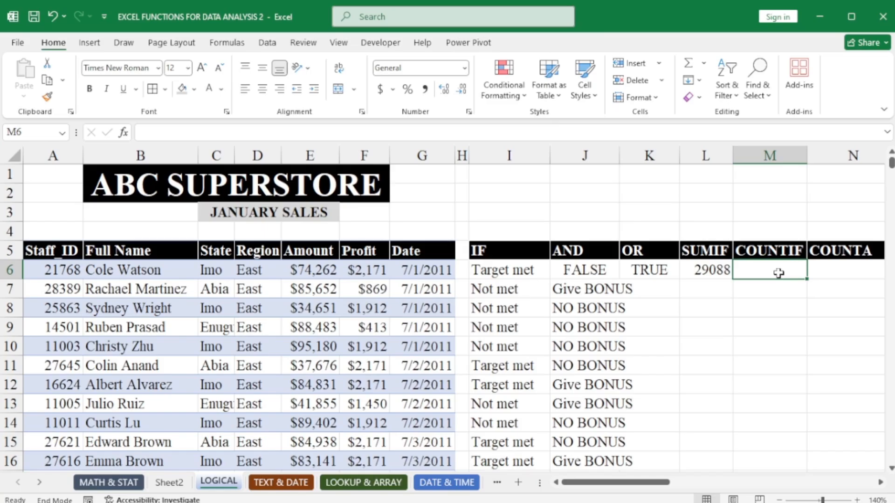
Enter a COUNTIF formula in M6 with the Region range D6:D105 and the criterion "EAST"
{"action": "type", "text": "="}
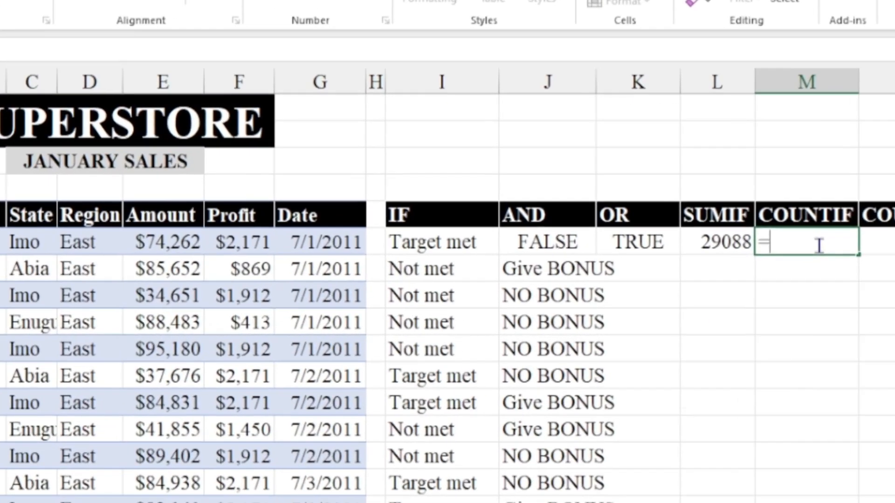
{"action": "type", "text": "COUN"}
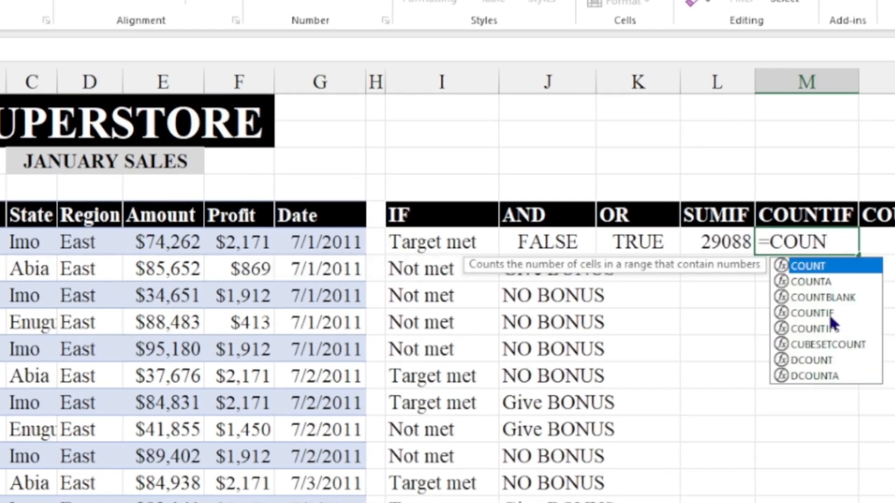
{"action": "double_click", "coordinate": [821, 313]}
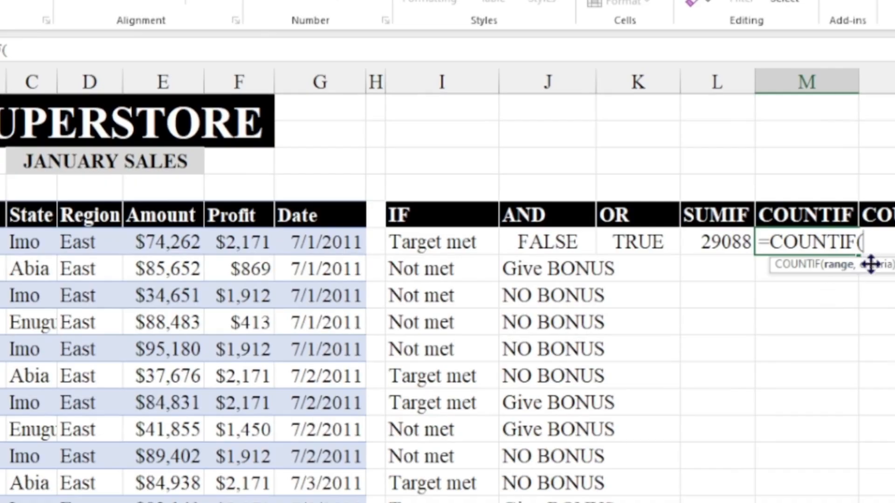
{"action": "left_click", "coordinate": [87, 242]}
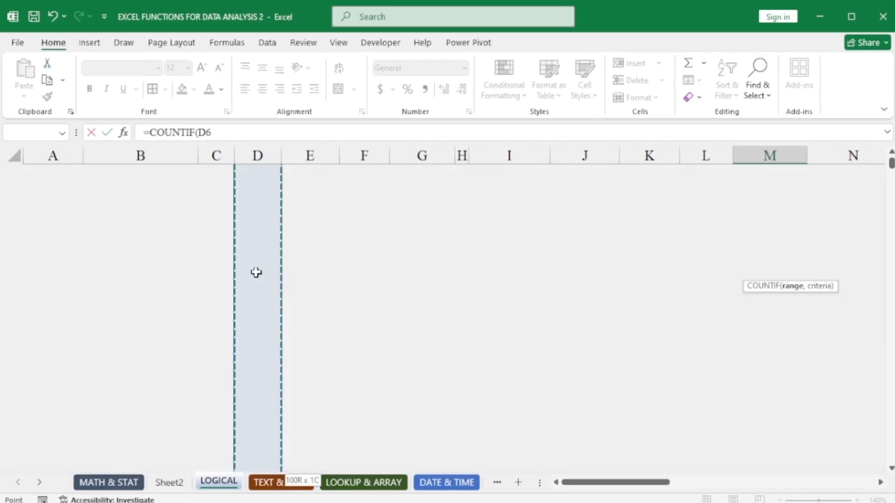
{"action": "key", "text": "ctrl+shift+Down"}
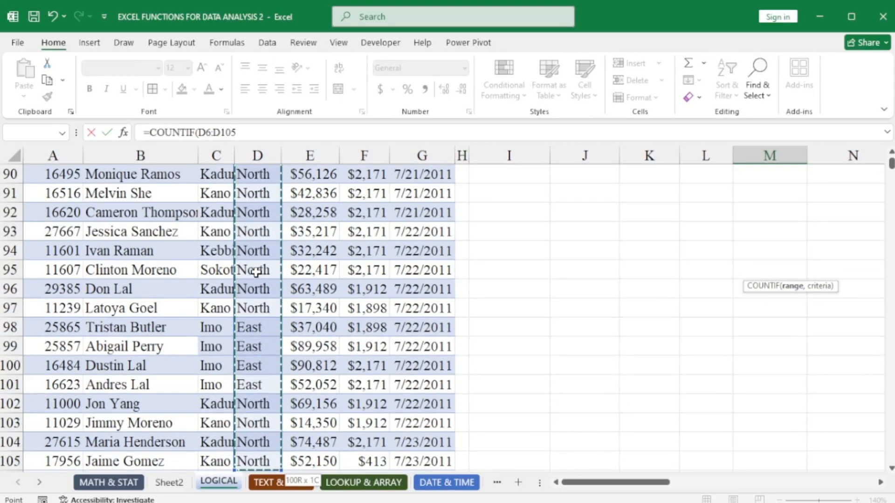
{"action": "key", "text": "ctrl+BackSpace"}
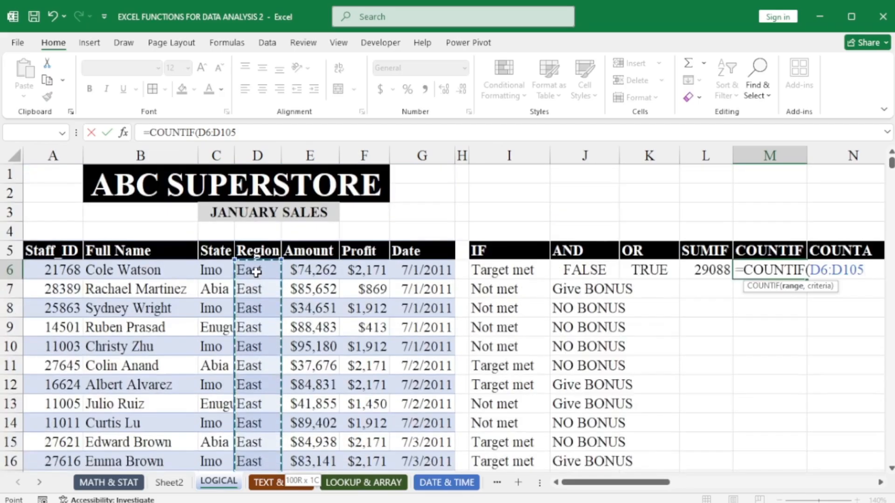
{"action": "type", "text": ","}
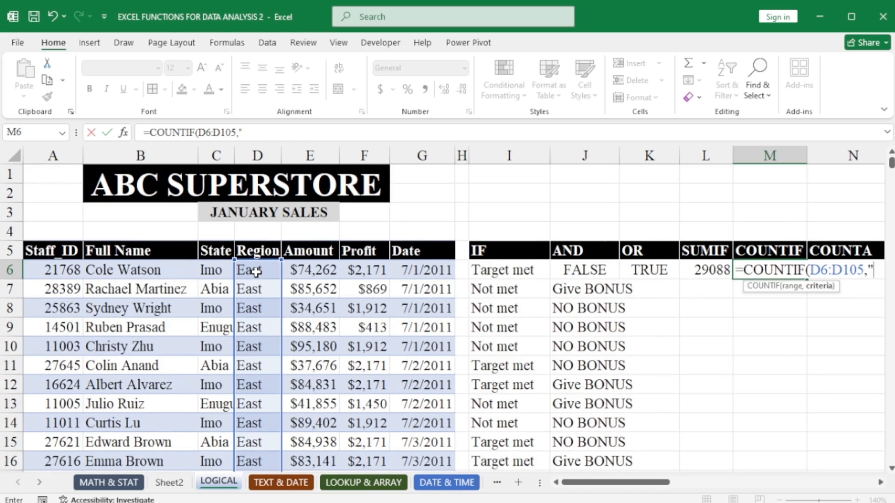
{"action": "type", "text": "\"EAST"}
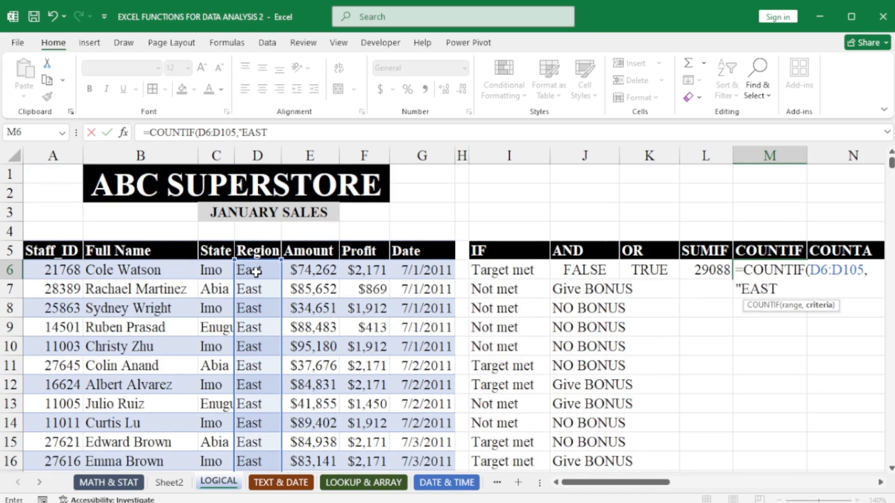
{"action": "type", "text": "\")"}
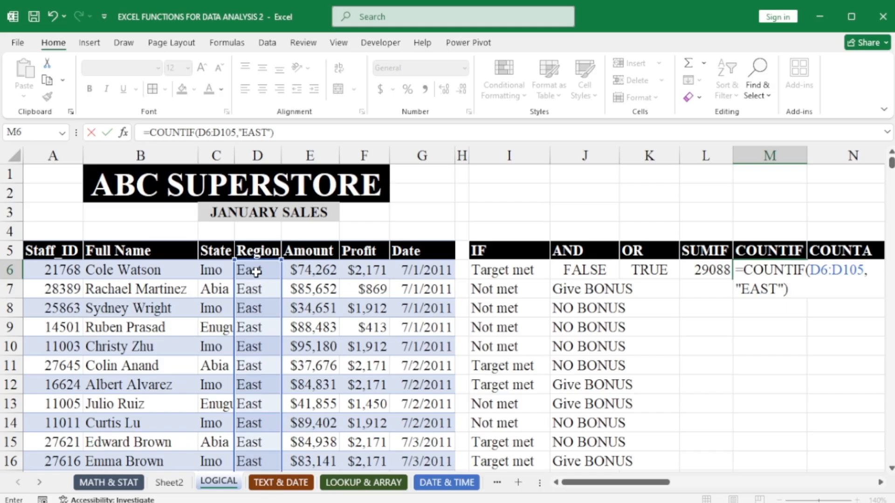
{"action": "key", "text": "Return"}
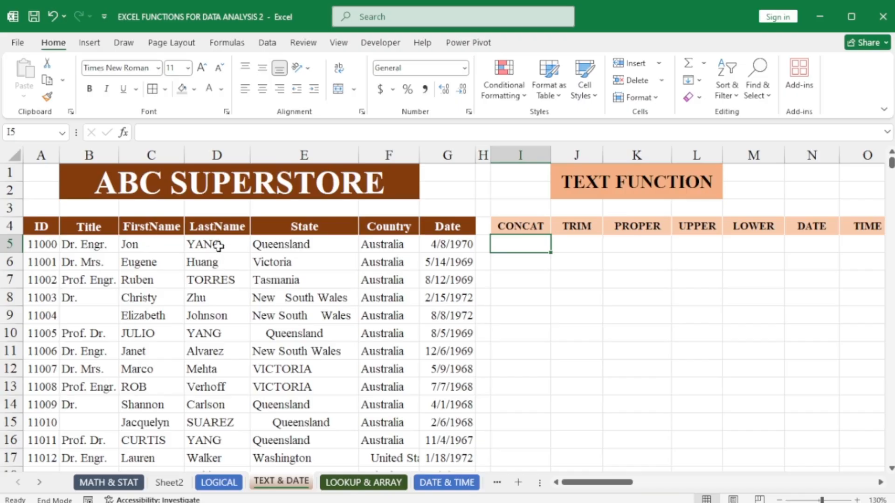
Enter a CONCAT formula in I5 of the TEXT & DATE sheet joining Title B5, FirstName C5 and LastName D5
{"action": "type", "text": "=CO"}
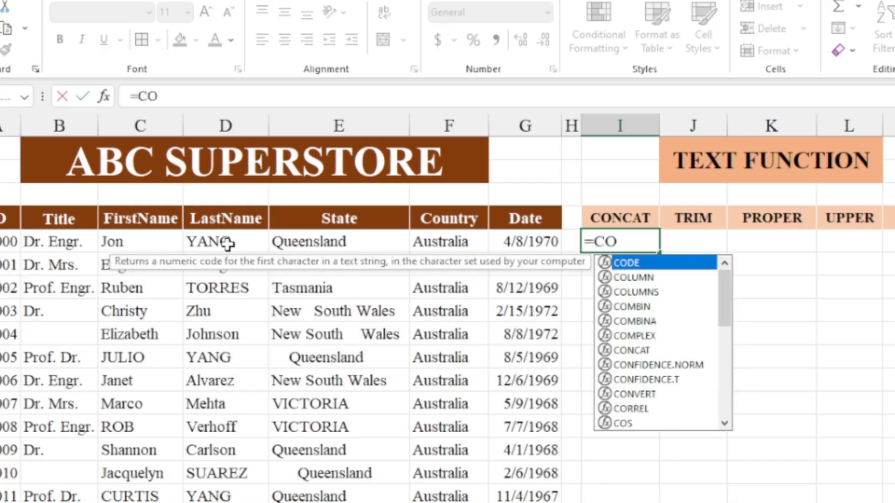
{"action": "type", "text": "N"}
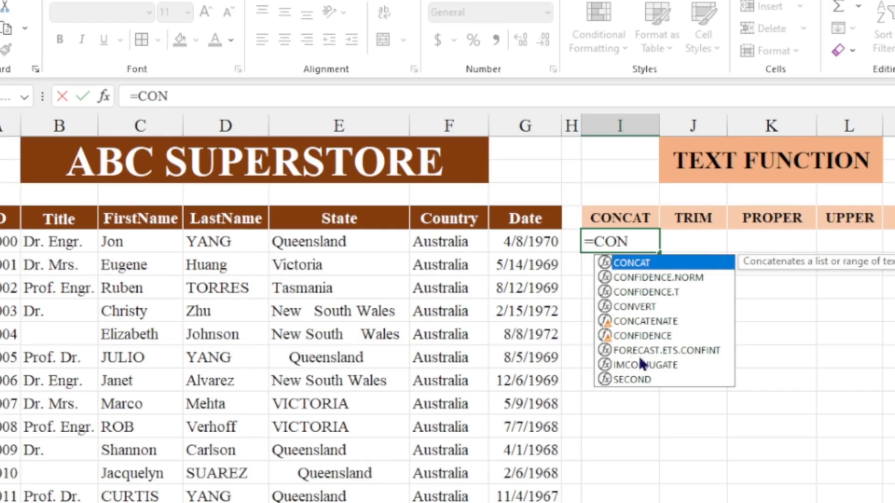
{"action": "double_click", "coordinate": [645, 264]}
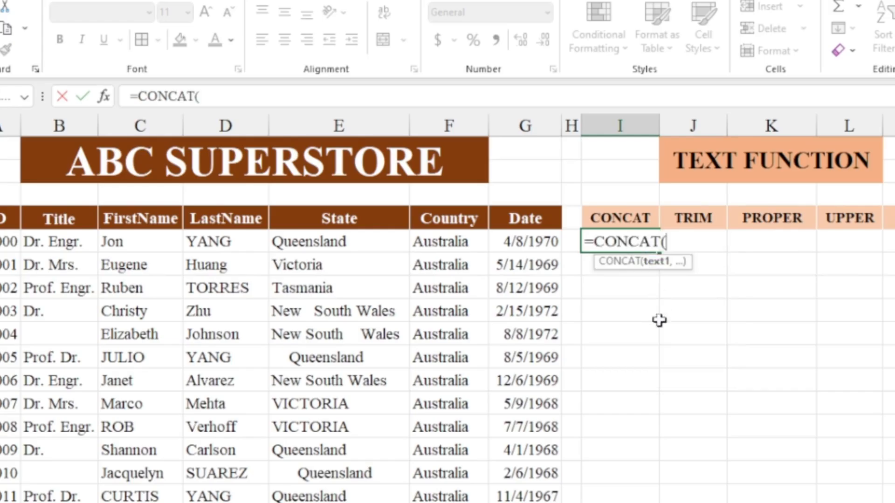
{"action": "left_click", "coordinate": [59, 240]}
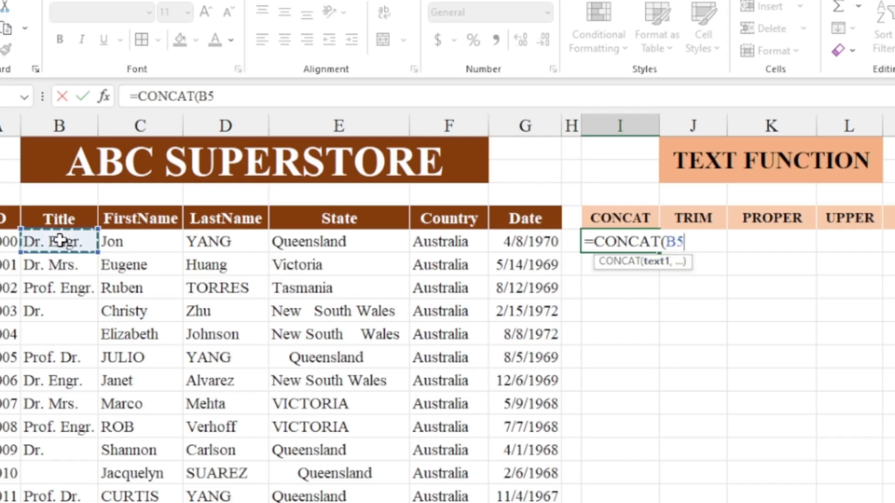
{"action": "type", "text": ","}
{"action": "left_click", "coordinate": [129, 239]}
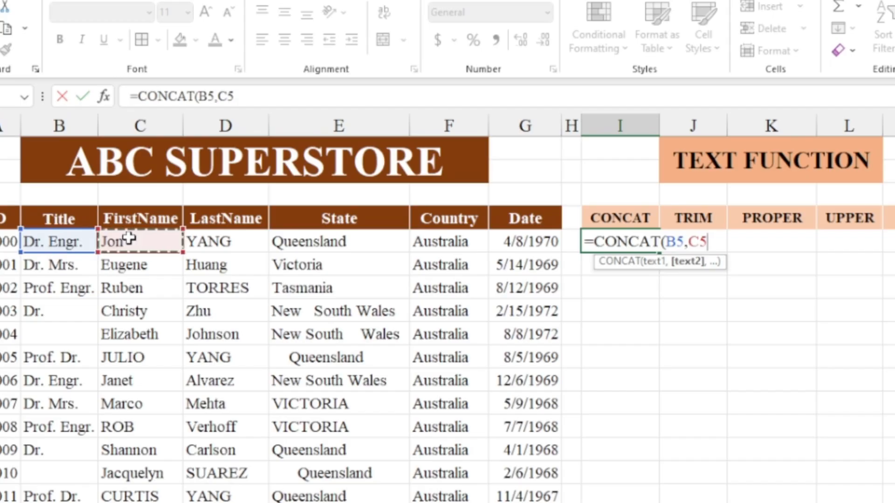
{"action": "type", "text": ","}
{"action": "left_click", "coordinate": [234, 242]}
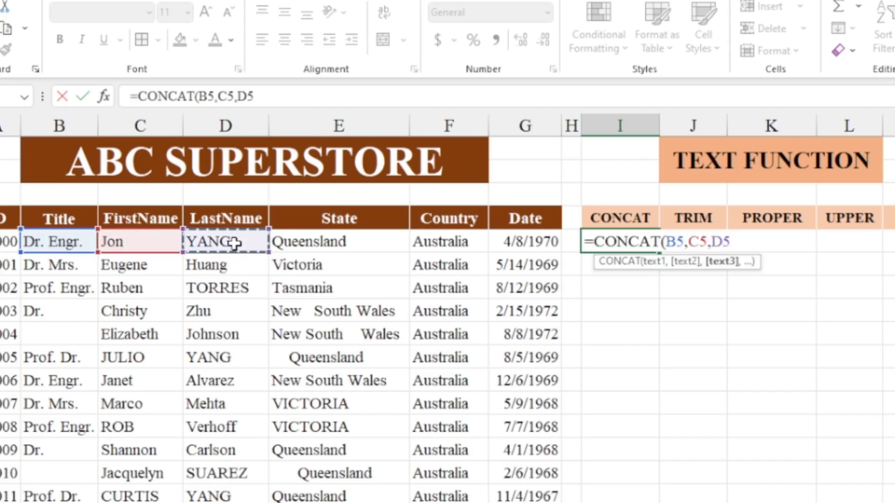
{"action": "key", "text": "Return"}
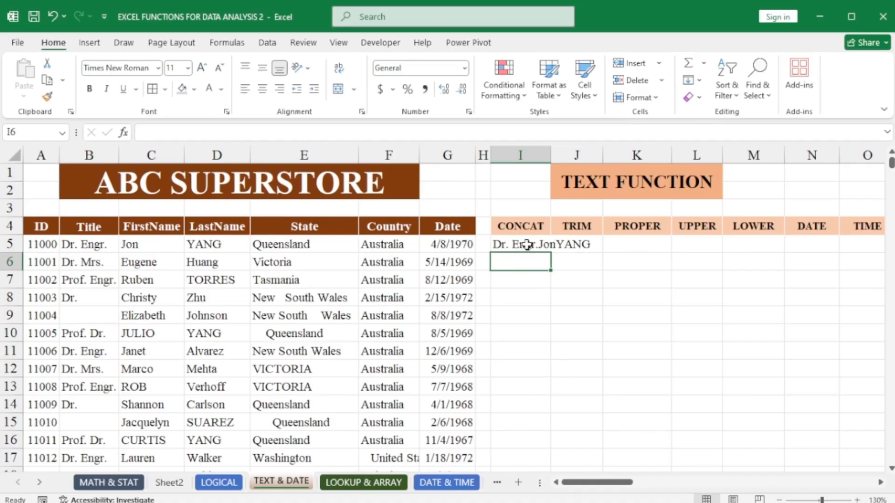
Insert " " separators between B5, C5 and D5 in the I5 CONCAT formula and fit column I to its contents
{"action": "double_click", "coordinate": [526, 245]}
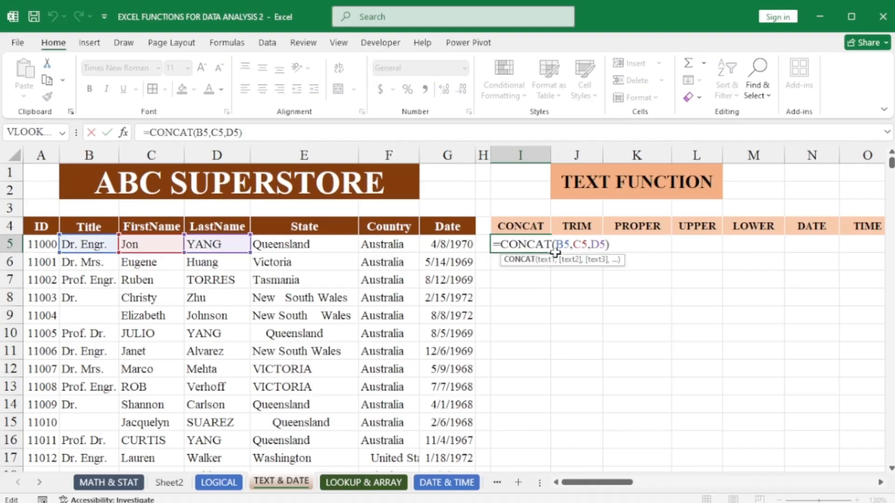
{"action": "left_click", "coordinate": [575, 246]}
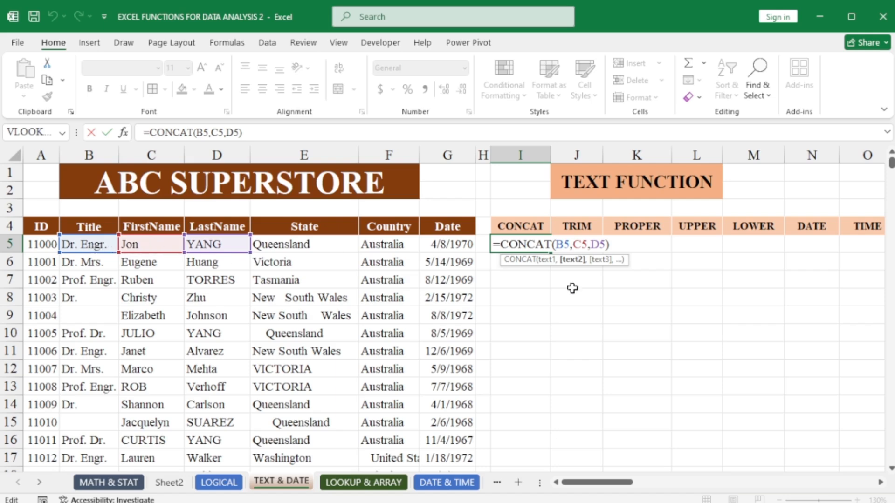
{"action": "type", "text": "\""}
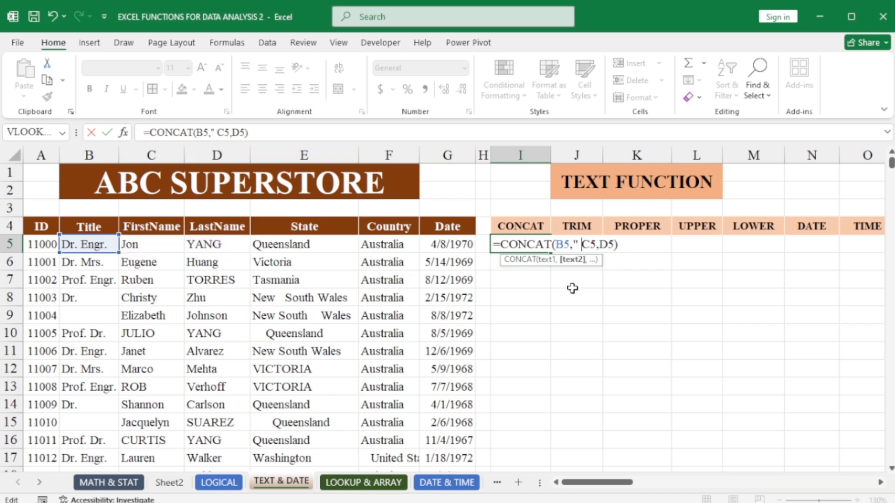
{"action": "type", "text": " \""}
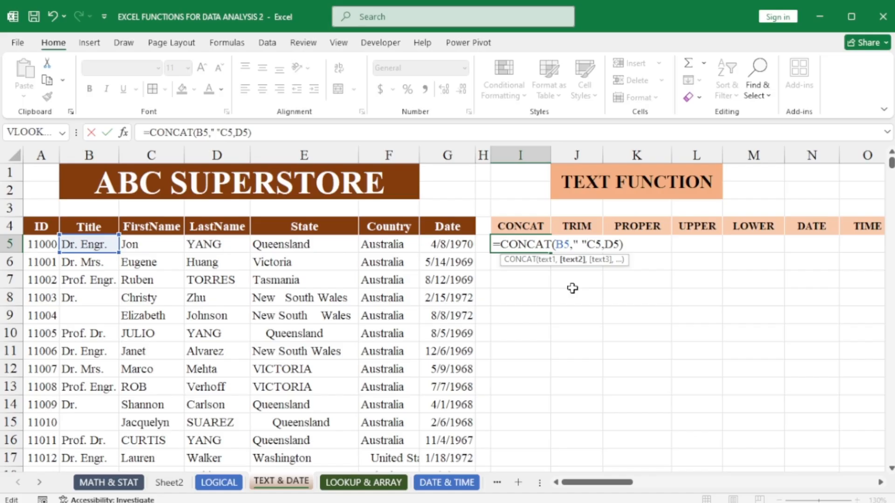
{"action": "type", "text": ","}
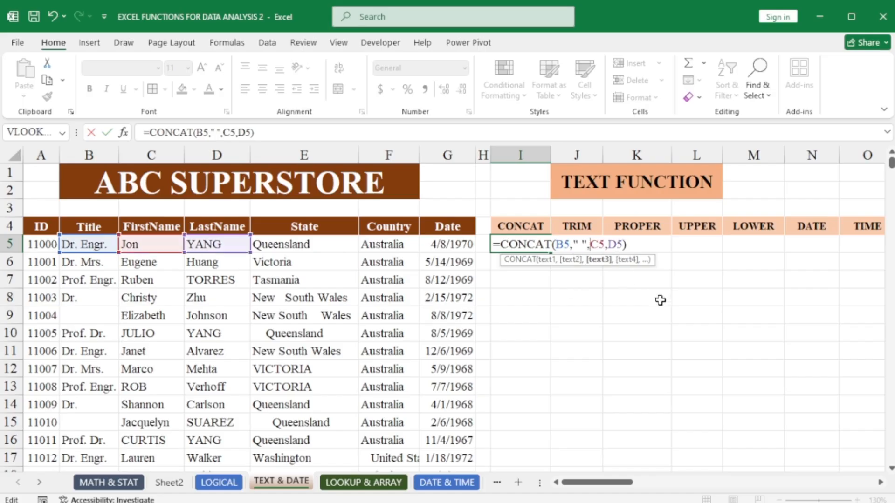
{"action": "left_click", "coordinate": [609, 241]}
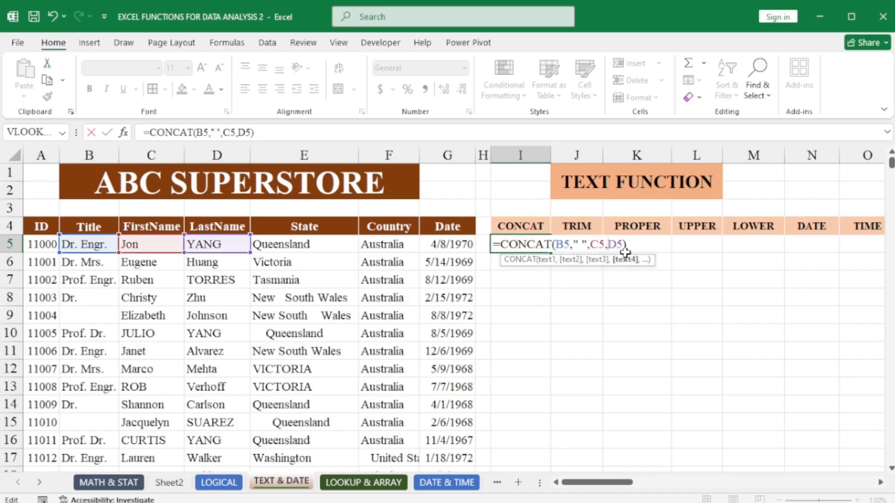
{"action": "type", "text": "\""}
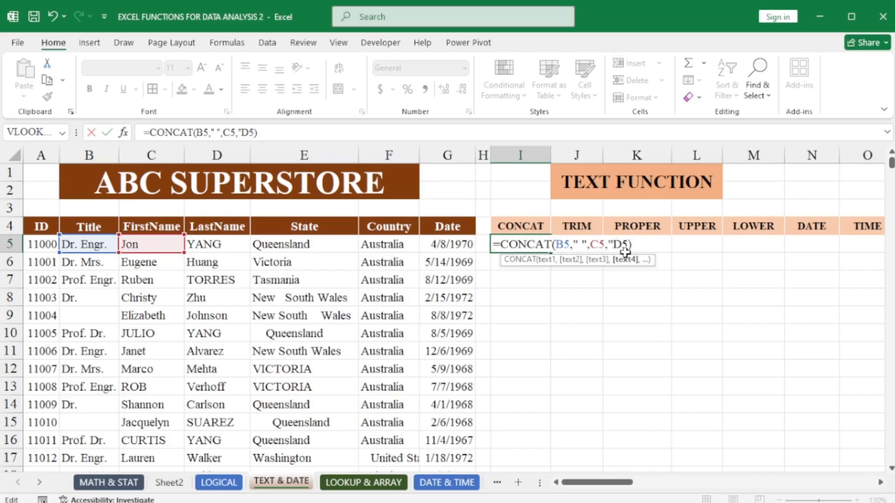
{"action": "type", "text": " \","}
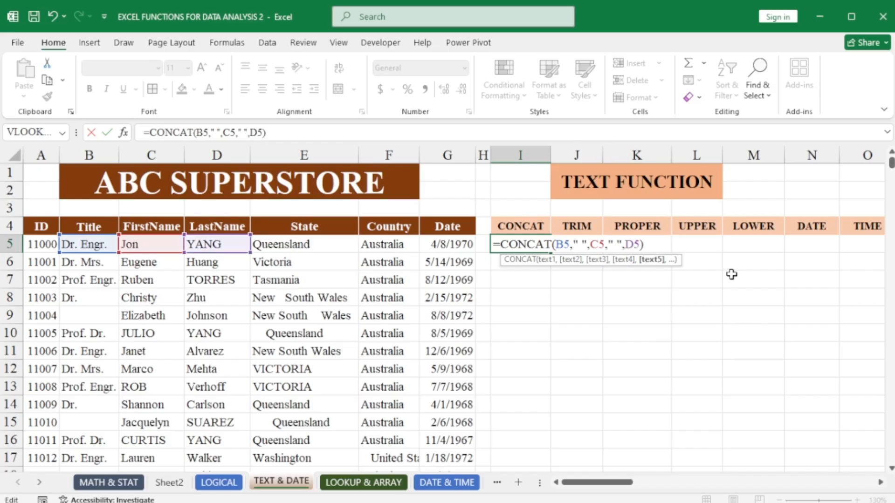
{"action": "key", "text": "Return"}
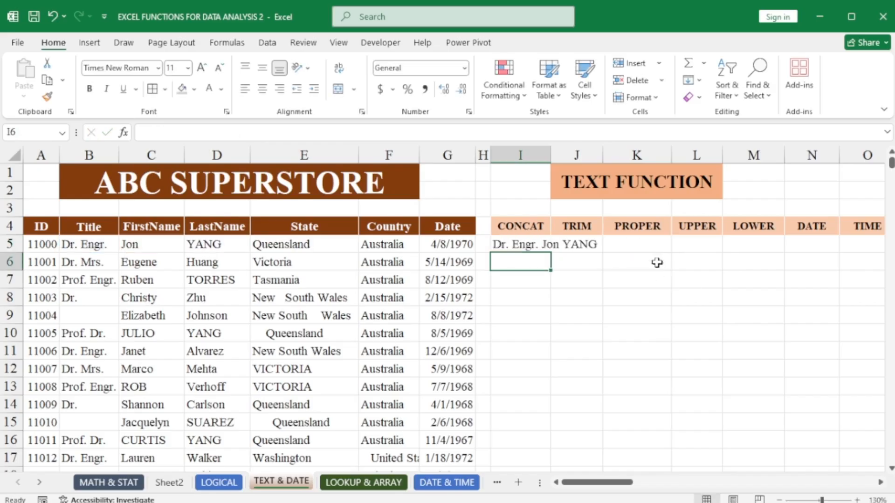
{"action": "double_click", "coordinate": [551, 158]}
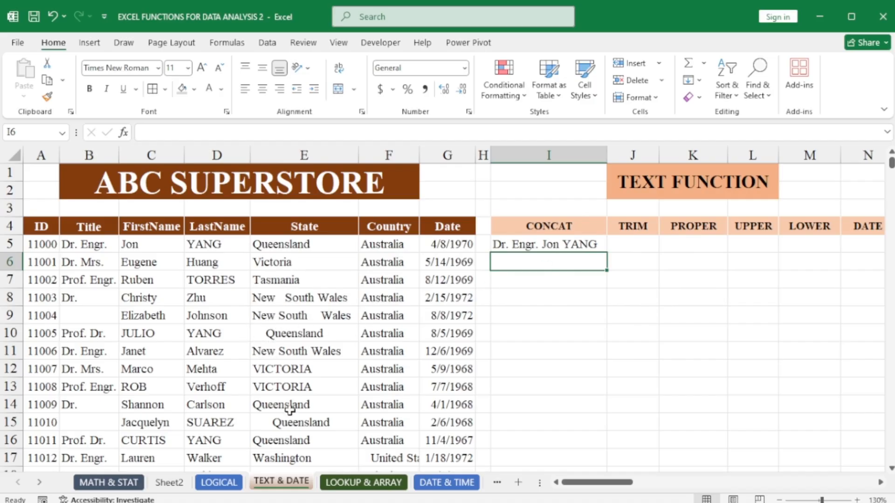
Enter a TRIM formula in J5 that removes the extra spaces from the State value in E5
{"action": "left_click", "coordinate": [637, 243]}
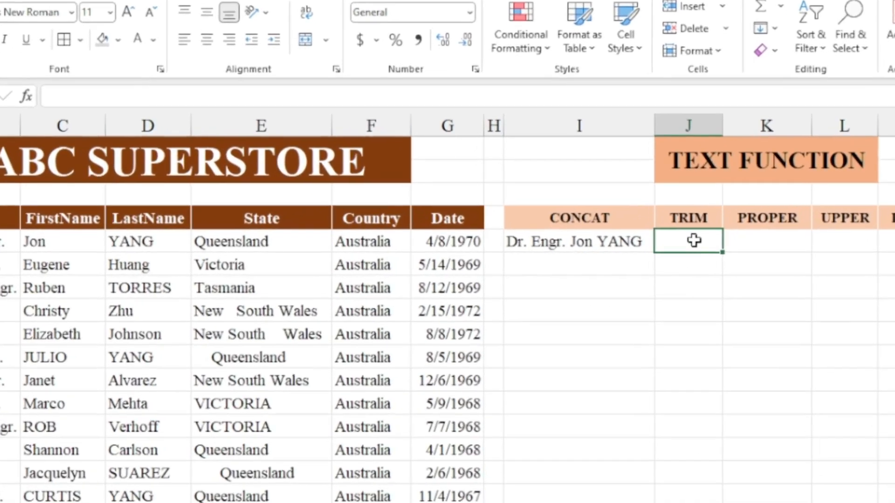
{"action": "type", "text": "=TRI"}
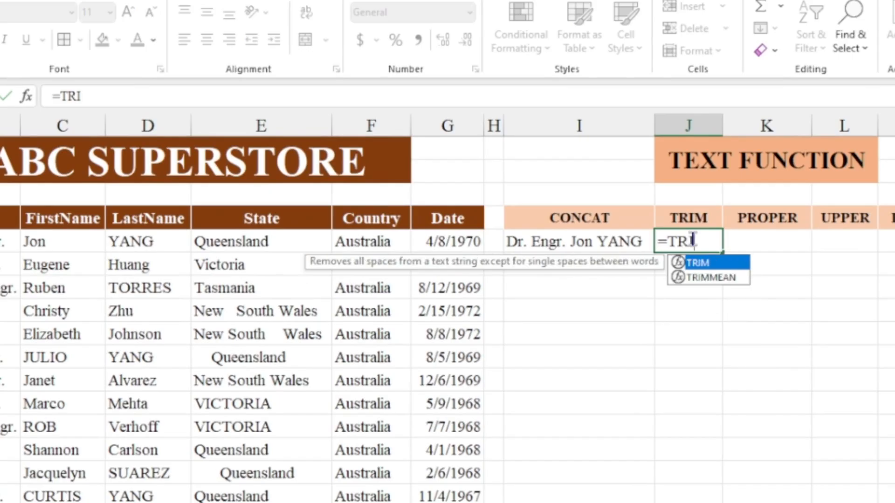
{"action": "double_click", "coordinate": [694, 264]}
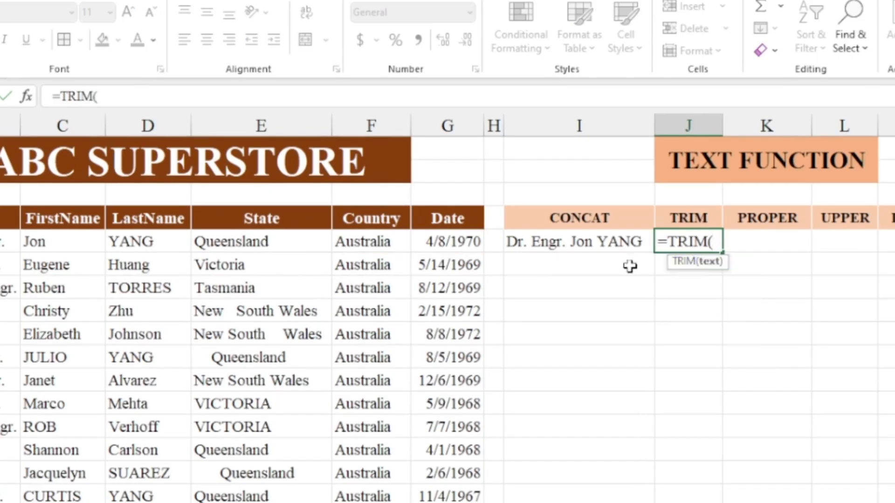
{"action": "left_click", "coordinate": [254, 240]}
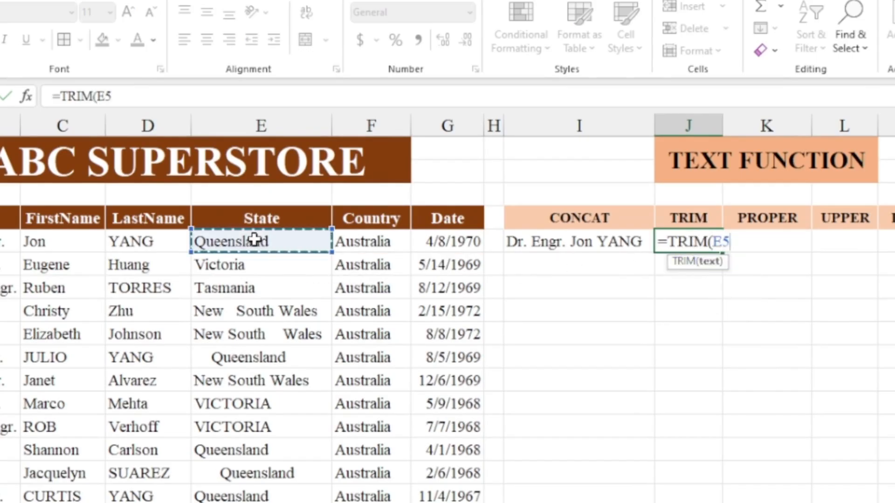
{"action": "key", "text": "Return"}
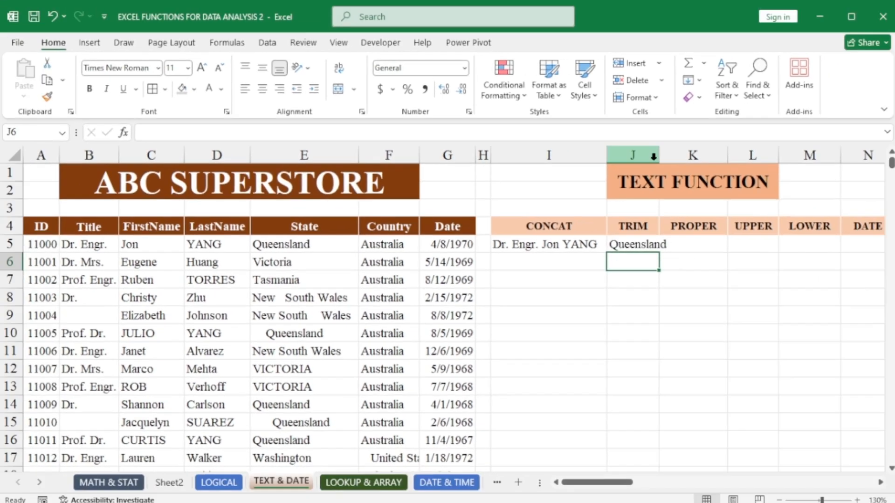
Widen column J slightly and fill the J5 TRIM formula down the TRIM column to row 21
{"action": "left_click_drag", "start_coordinate": [659, 155], "coordinate": [672, 155]}
{"action": "left_click", "coordinate": [667, 244]}
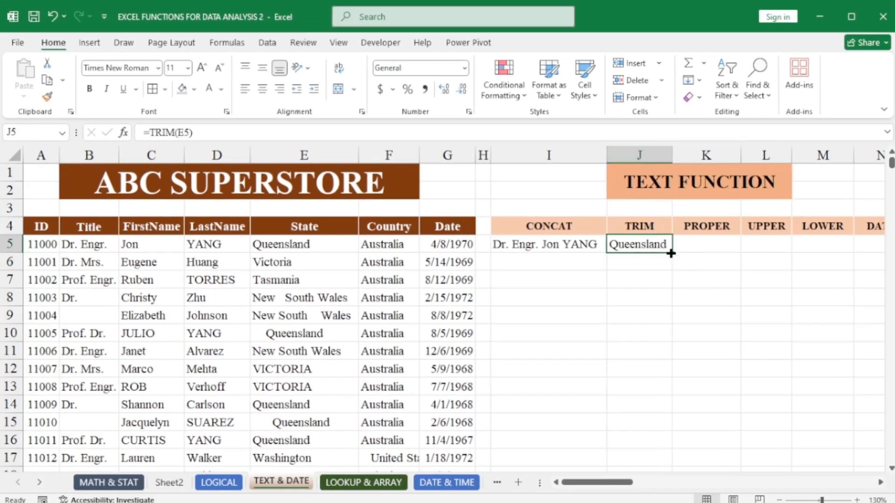
{"action": "left_click_drag", "start_coordinate": [673, 252], "coordinate": [684, 366]}
{"action": "scroll", "coordinate": [684, 366], "scroll_direction": "up", "scroll_amount": 2}
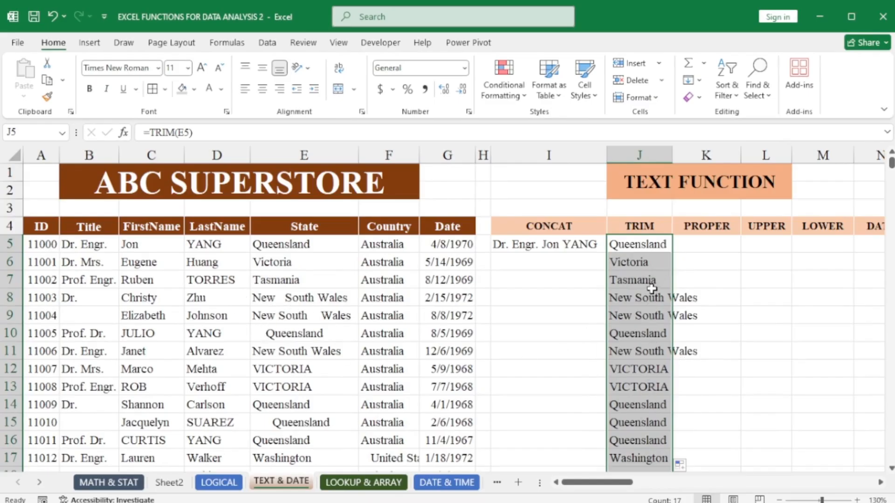
{"action": "left_click", "coordinate": [690, 247]}
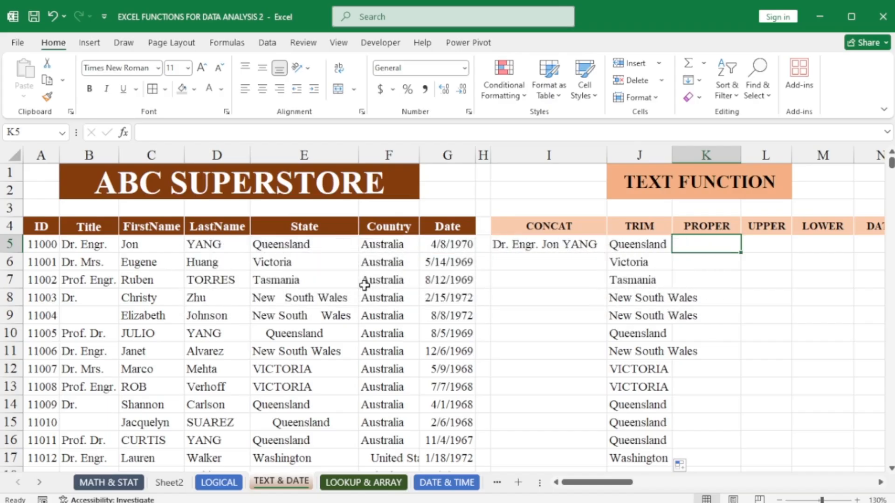
Enter a PROPER formula in K5 for the LastName in D5 and fill it down the PROPER column to row 16
{"action": "type", "text": "="}
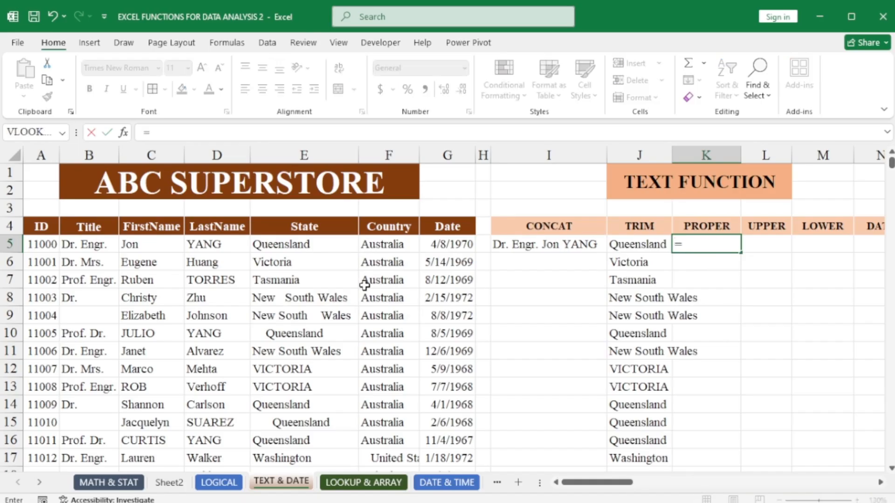
{"action": "type", "text": "PRO"}
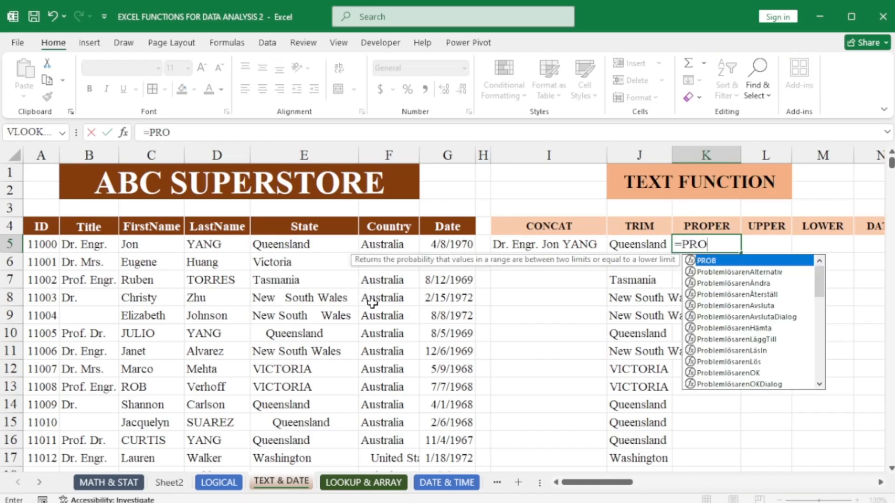
{"action": "type", "text": "P"}
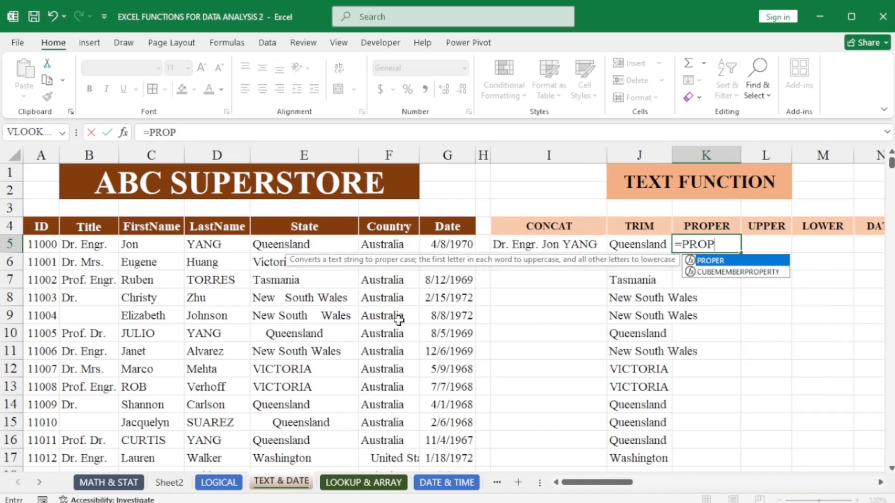
{"action": "double_click", "coordinate": [717, 261]}
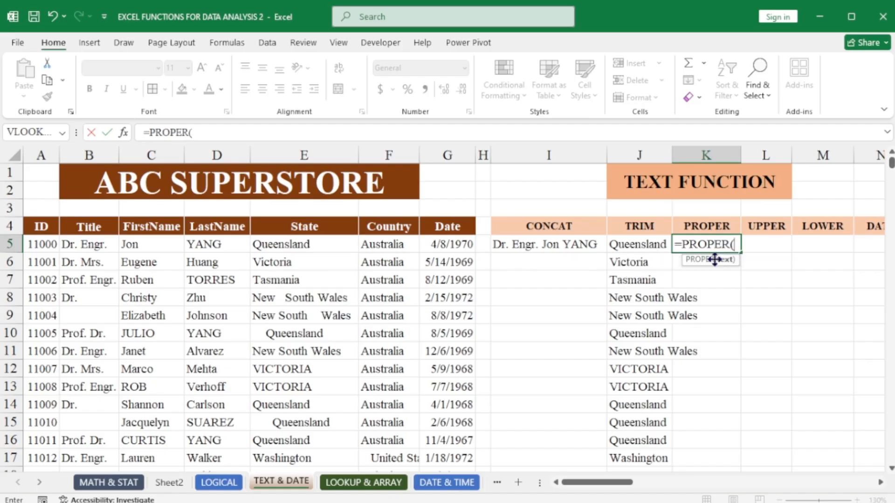
{"action": "left_click", "coordinate": [214, 246]}
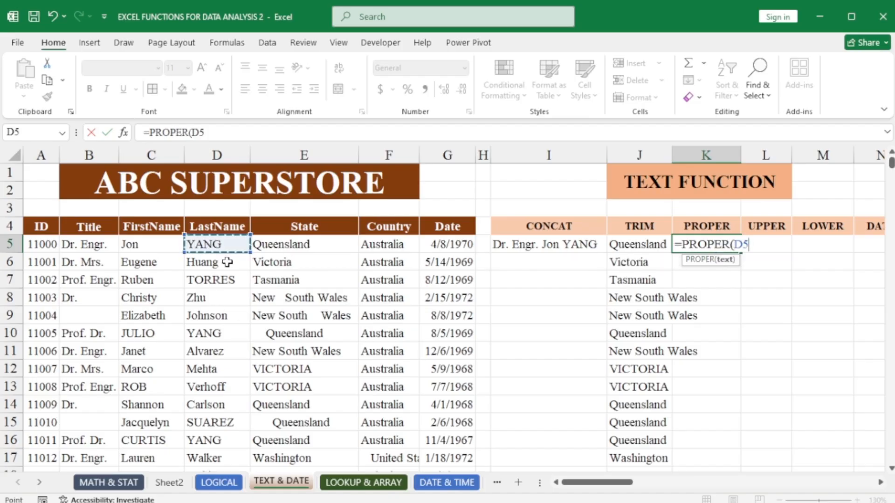
{"action": "key", "text": "Return"}
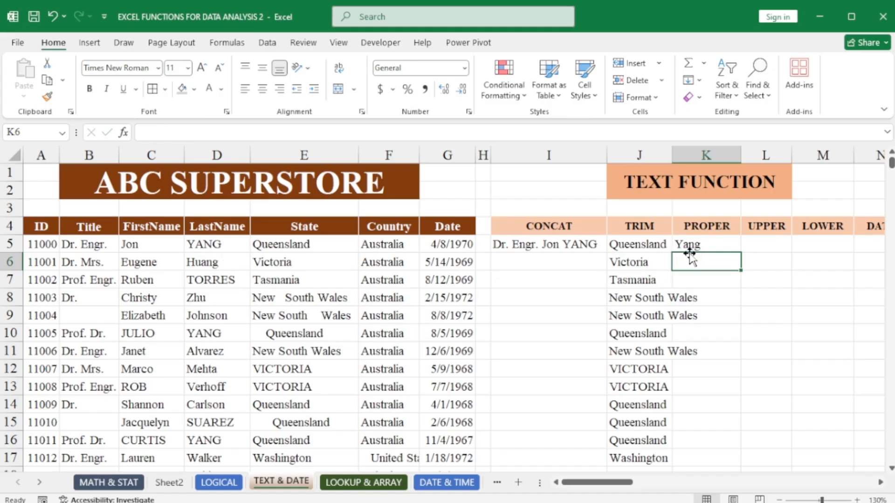
{"action": "left_click", "coordinate": [727, 244]}
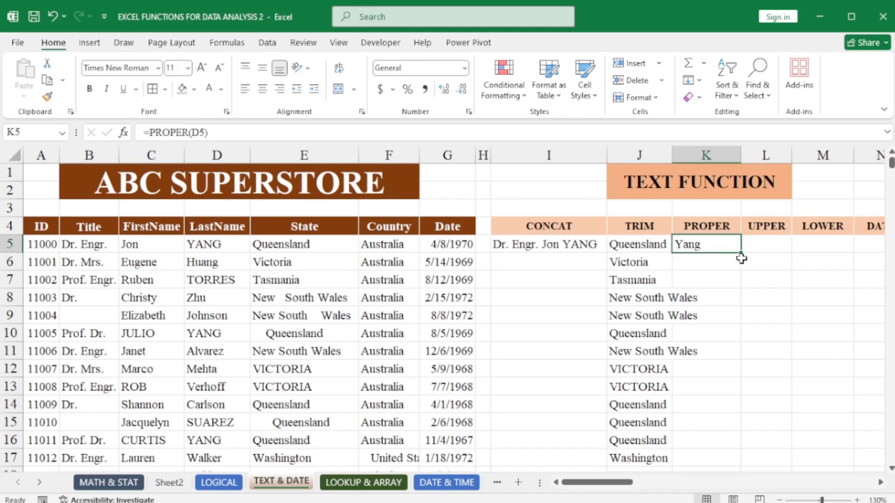
{"action": "left_click_drag", "start_coordinate": [741, 254], "coordinate": [747, 440]}
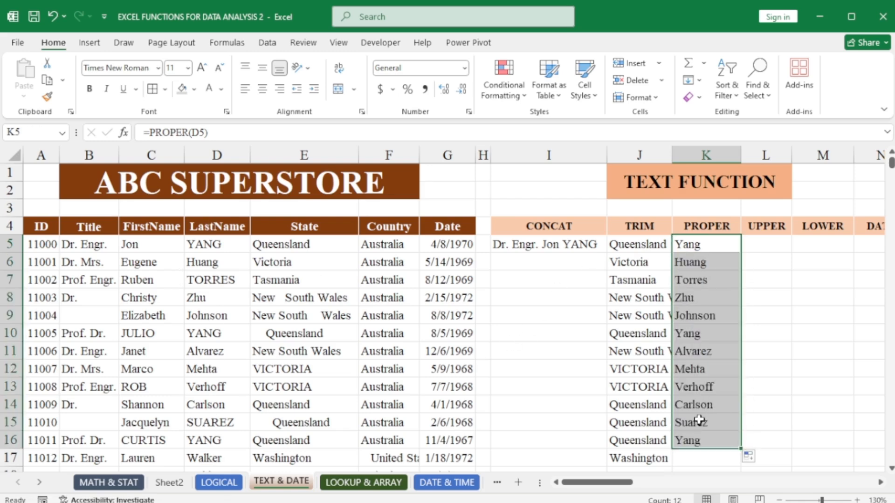
Enter an UPPER formula in L5 that converts the FirstName in C5 to uppercase
{"action": "left_click", "coordinate": [773, 244]}
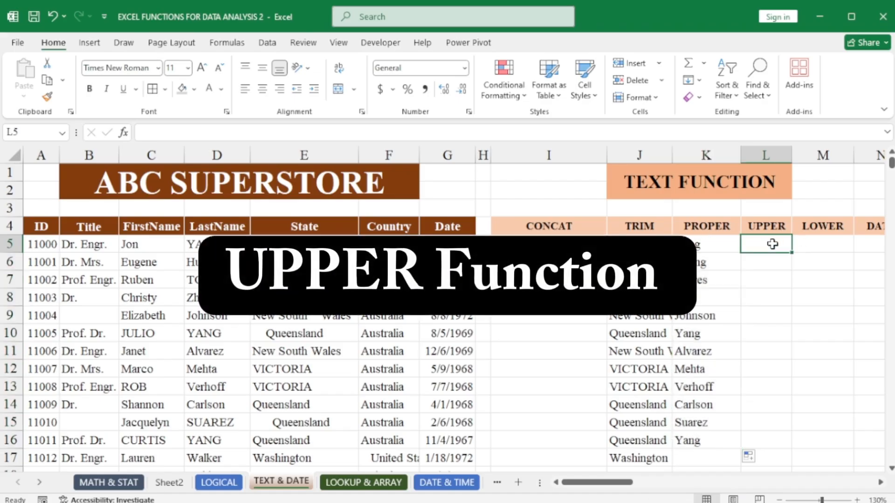
{"action": "double_click", "coordinate": [773, 244]}
{"action": "type", "text": "="}
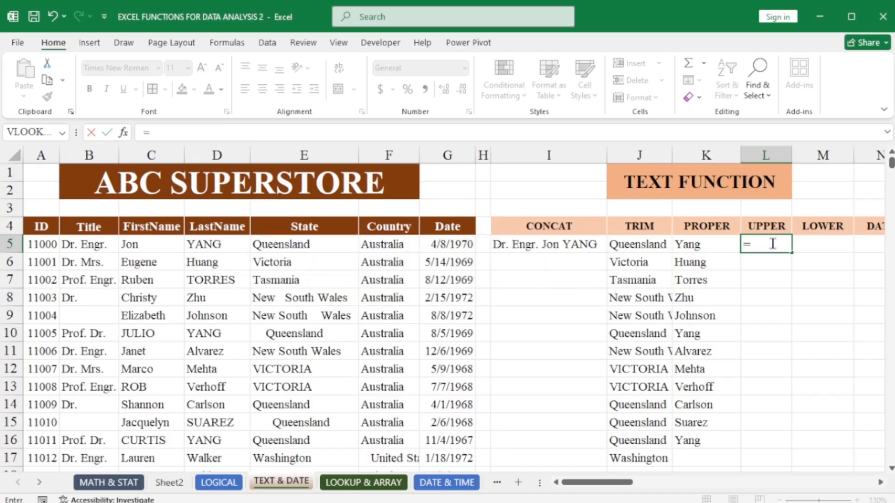
{"action": "type", "text": "UPPER"}
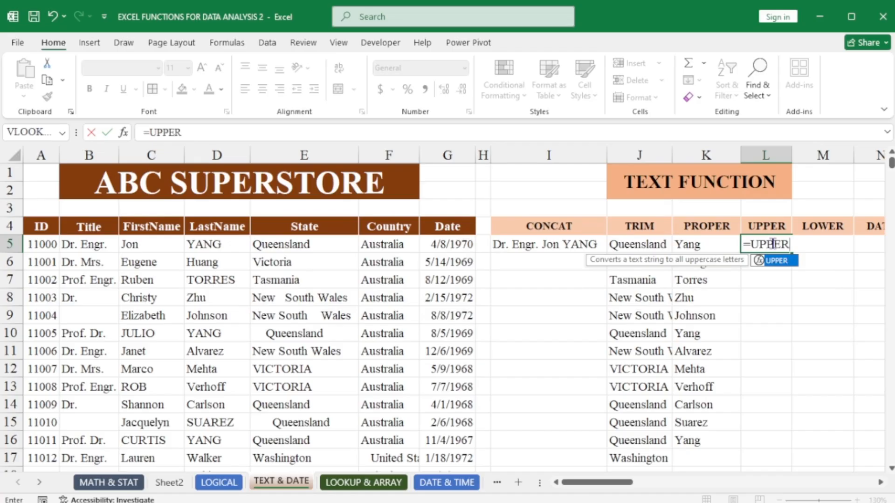
{"action": "type", "text": "("}
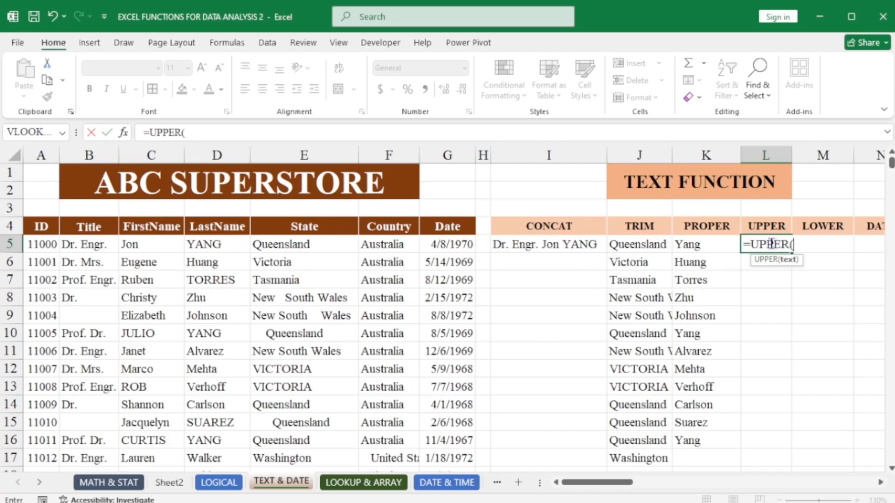
{"action": "left_click", "coordinate": [135, 244]}
{"action": "key", "text": "Return"}
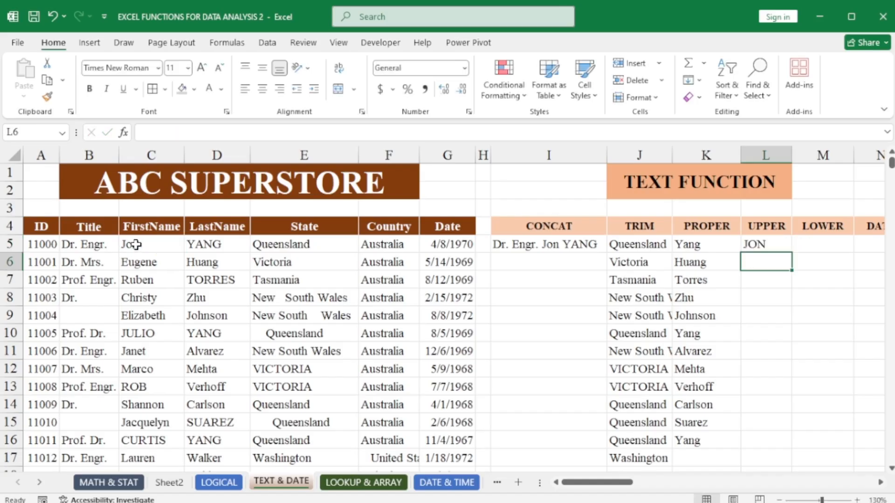
Fill the L5 UPPER formula down to row 17 and fit column L to its contents
{"action": "left_click", "coordinate": [754, 243]}
{"action": "left_click_drag", "start_coordinate": [791, 252], "coordinate": [783, 462]}
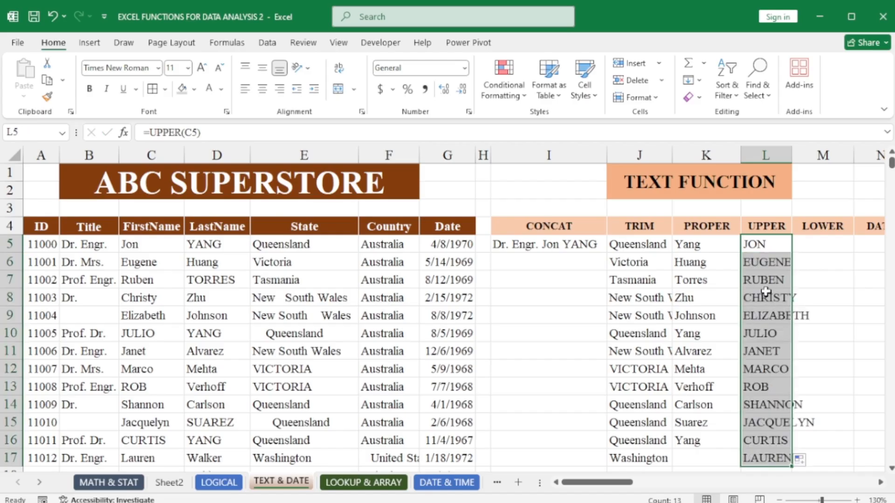
{"action": "double_click", "coordinate": [792, 155]}
Enter a LOWER formula in M5 for the LastName in D5 and fill it down the LOWER column to row 17
{"action": "left_click", "coordinate": [880, 483]}
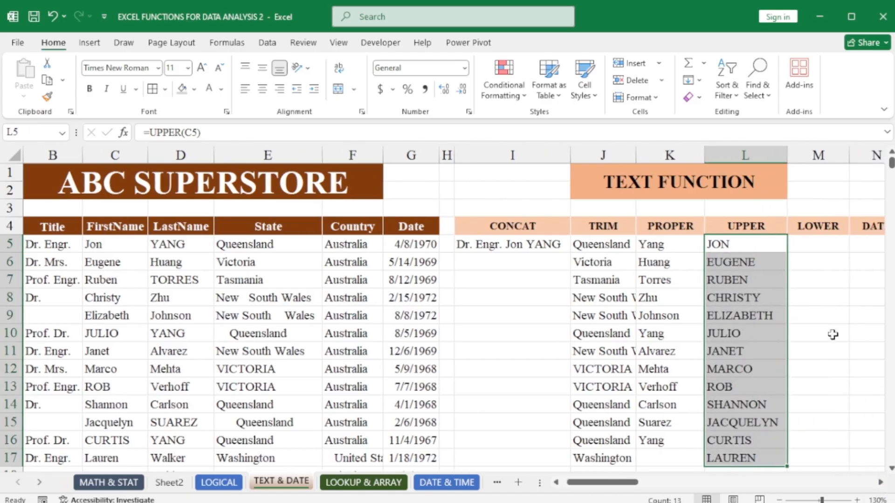
{"action": "left_click", "coordinate": [815, 248]}
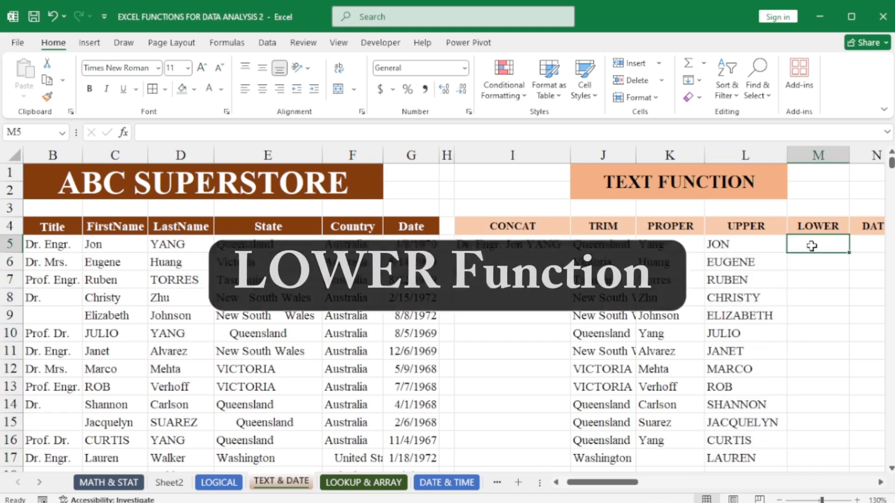
{"action": "type", "text": "="}
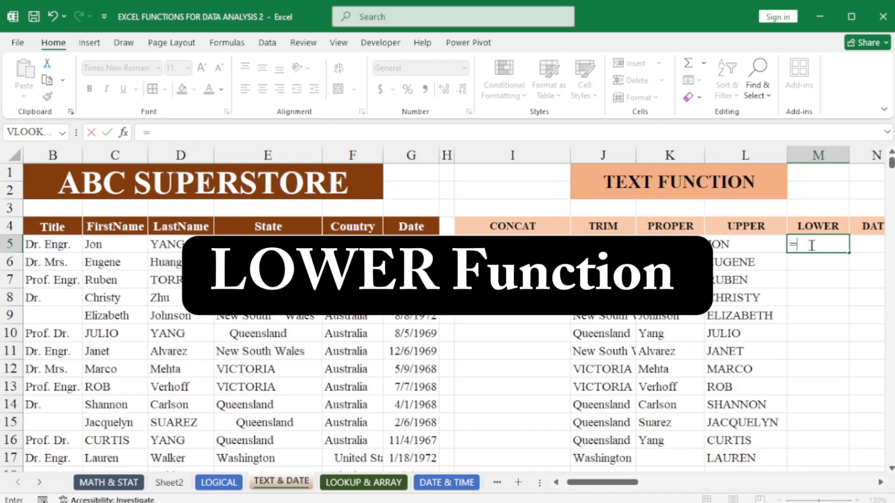
{"action": "type", "text": "LOQ"}
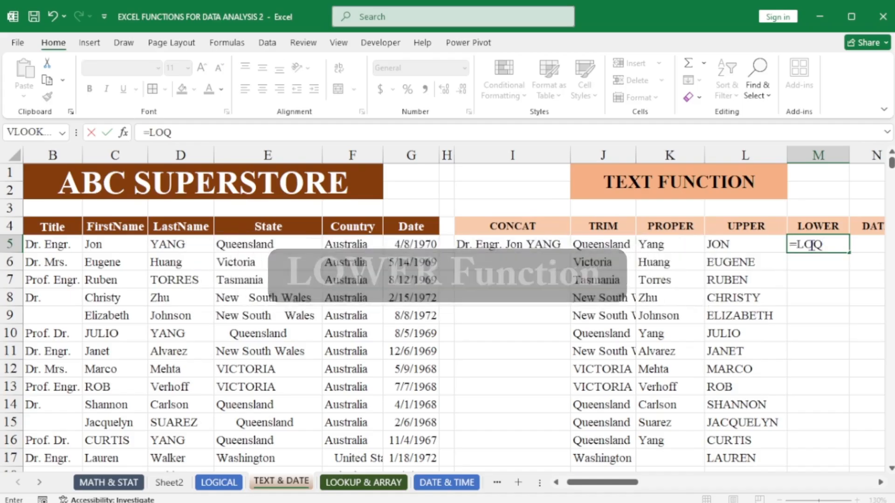
{"action": "key", "text": "BackSpace"}
{"action": "type", "text": "WER"}
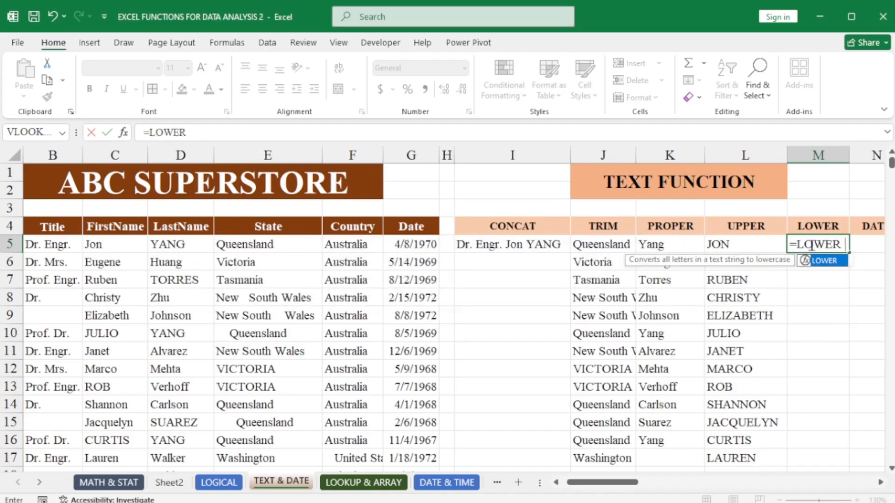
{"action": "type", "text": "("}
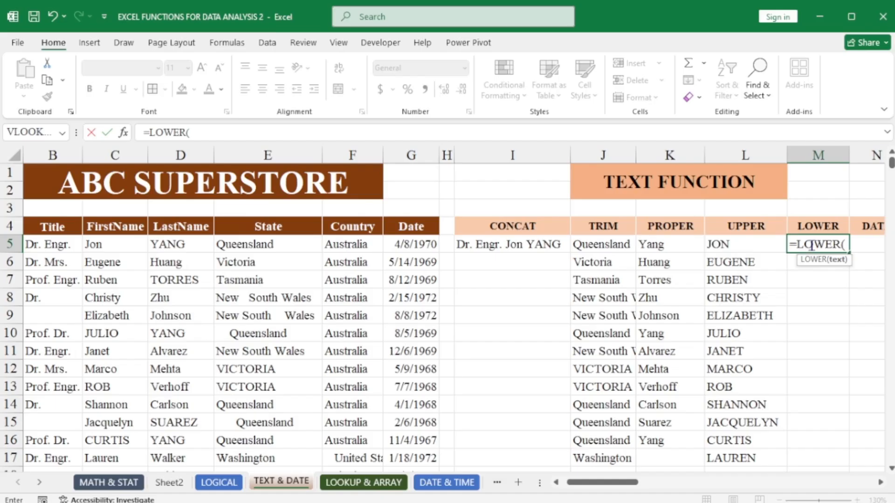
{"action": "left_click", "coordinate": [173, 246]}
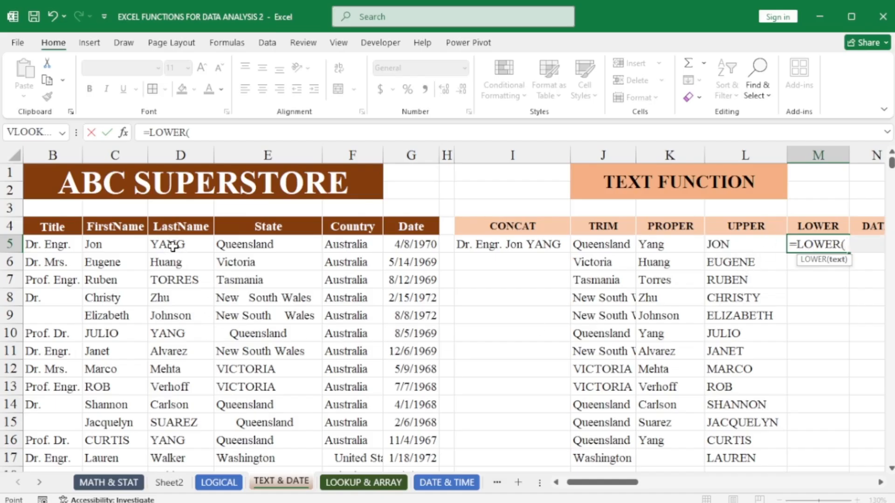
{"action": "left_click", "coordinate": [173, 247]}
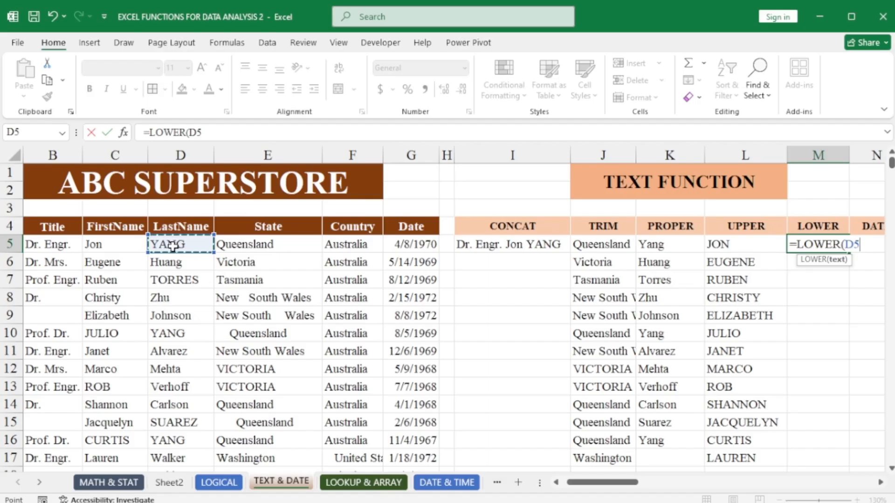
{"action": "key", "text": "Return"}
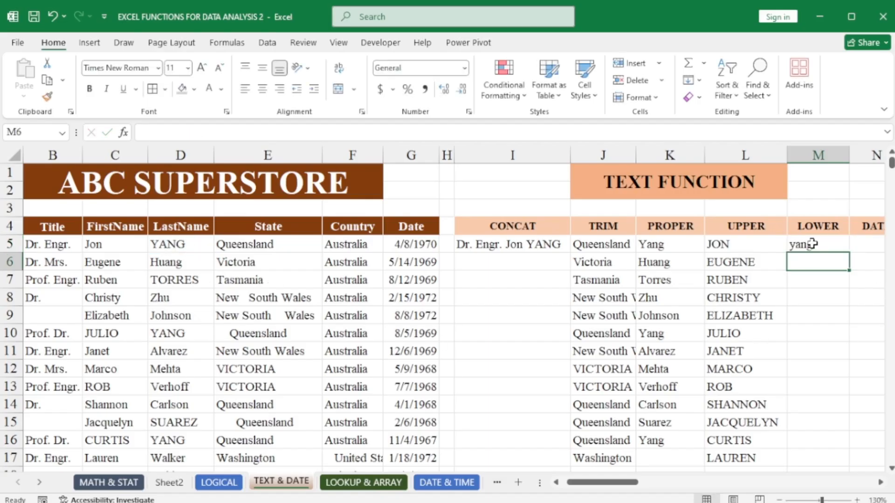
{"action": "left_click", "coordinate": [812, 243]}
{"action": "left_click_drag", "start_coordinate": [849, 254], "coordinate": [867, 466]}
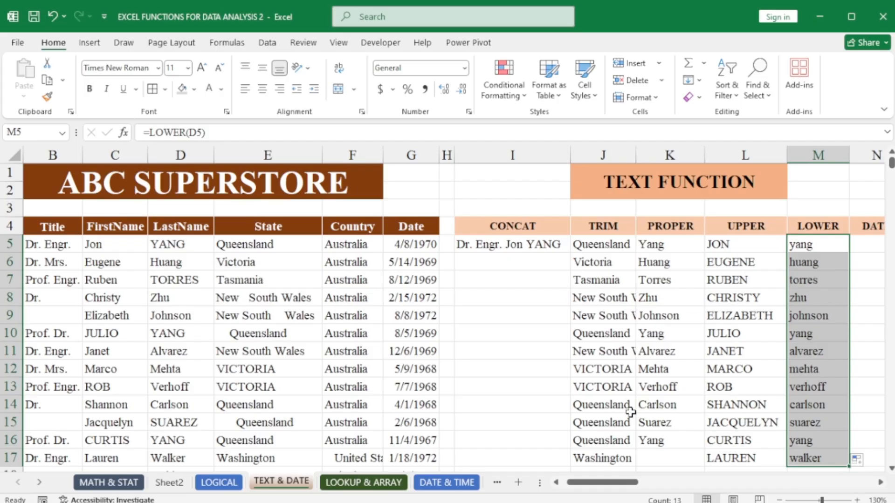
Enter =TODAY() in N5 under the DATE header and fit column N to its contents
{"action": "left_click", "coordinate": [880, 482]}
{"action": "left_click", "coordinate": [881, 482]}
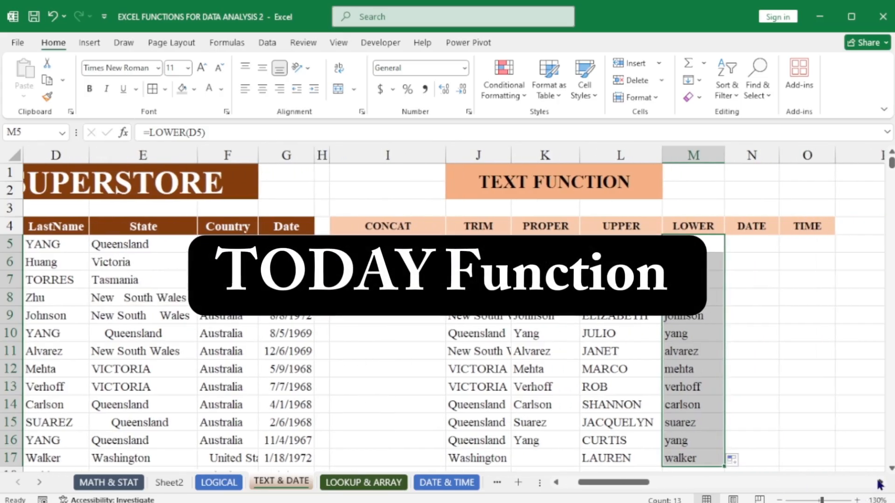
{"action": "left_click", "coordinate": [745, 246]}
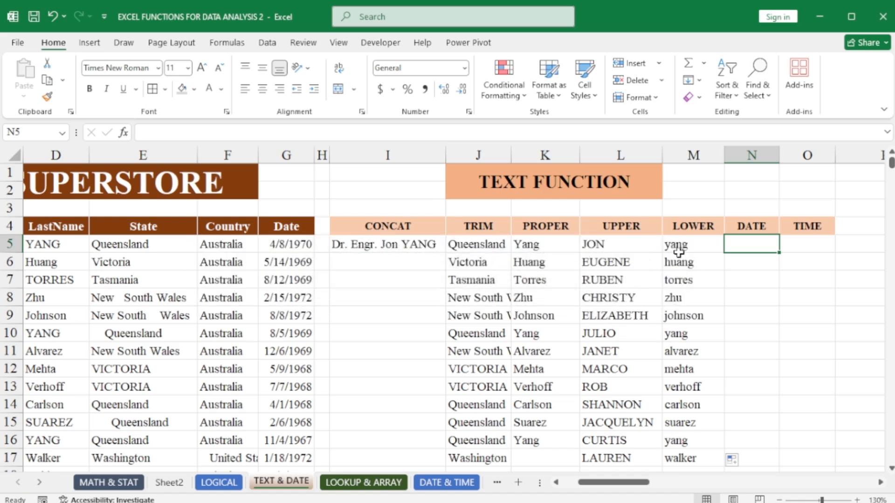
{"action": "type", "text": "="}
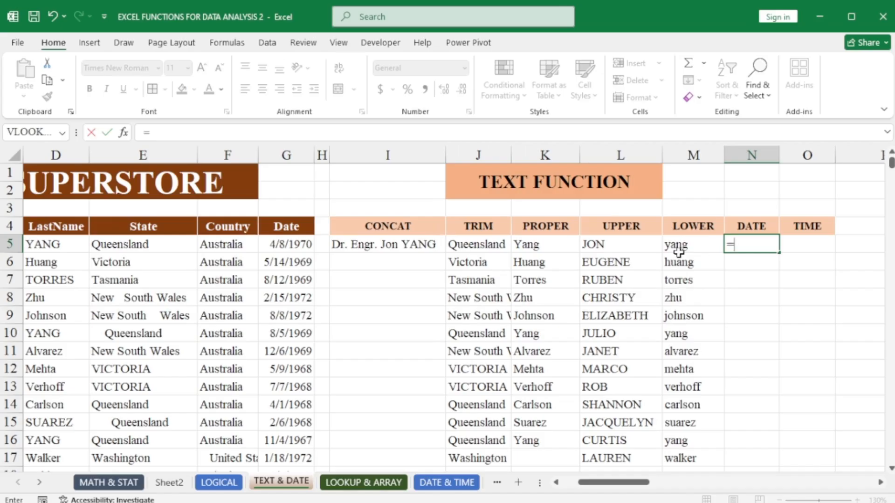
{"action": "type", "text": "TODAY"}
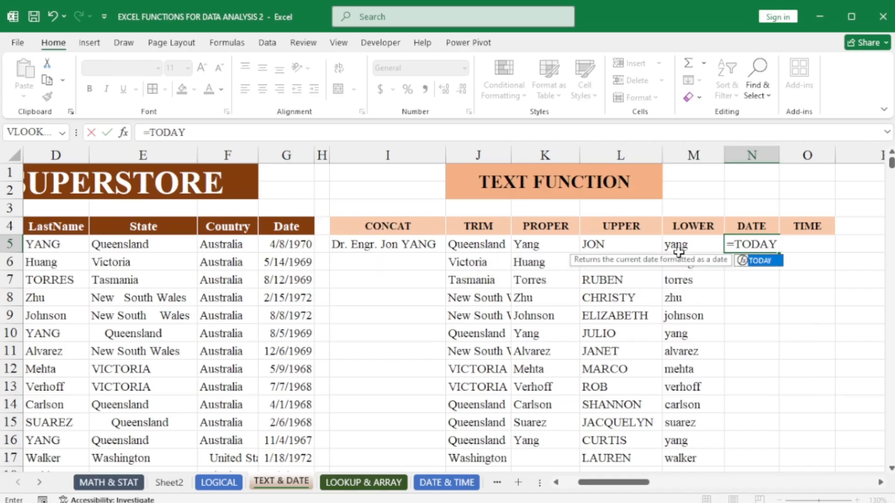
{"action": "type", "text": "("}
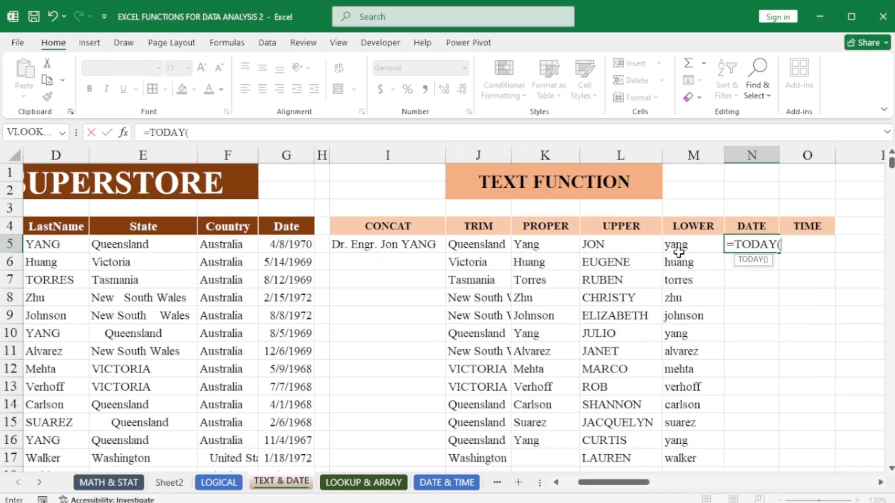
{"action": "type", "text": ")"}
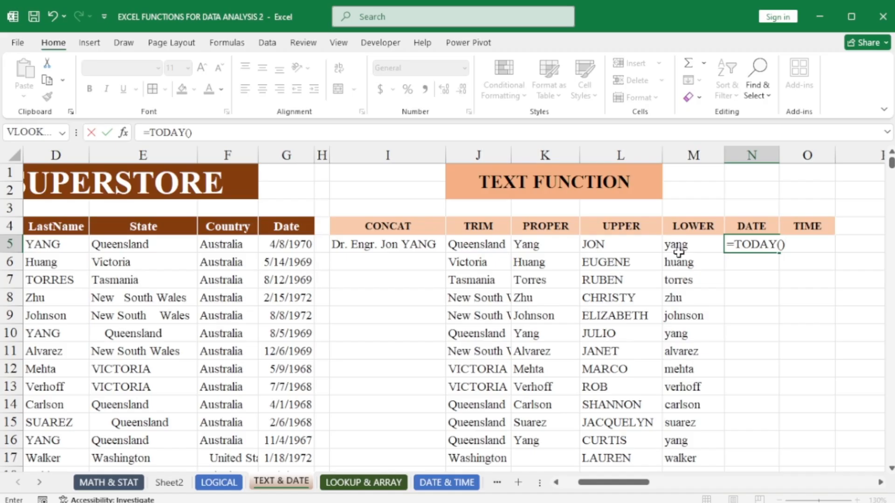
{"action": "key", "text": "Return"}
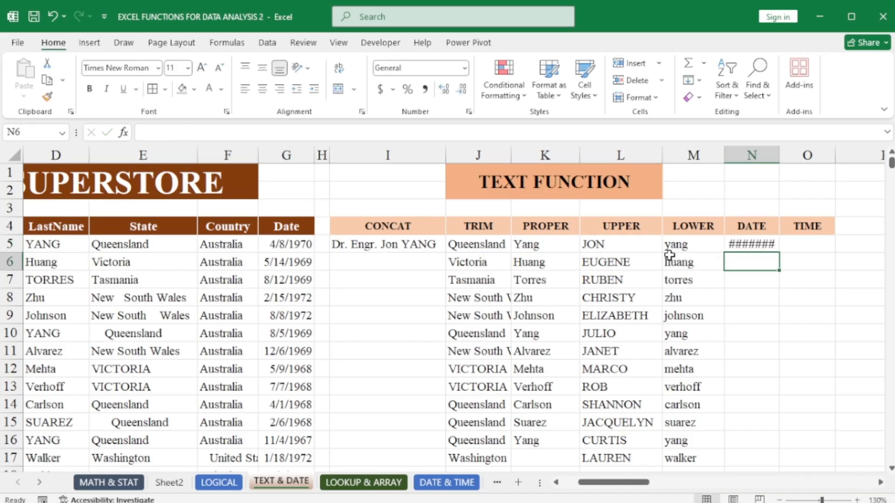
{"action": "double_click", "coordinate": [779, 155]}
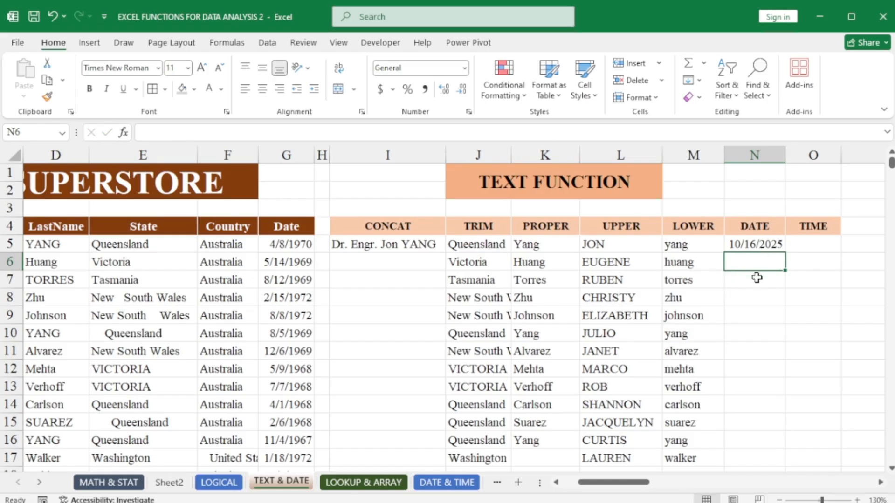
{"action": "left_click", "coordinate": [739, 245]}
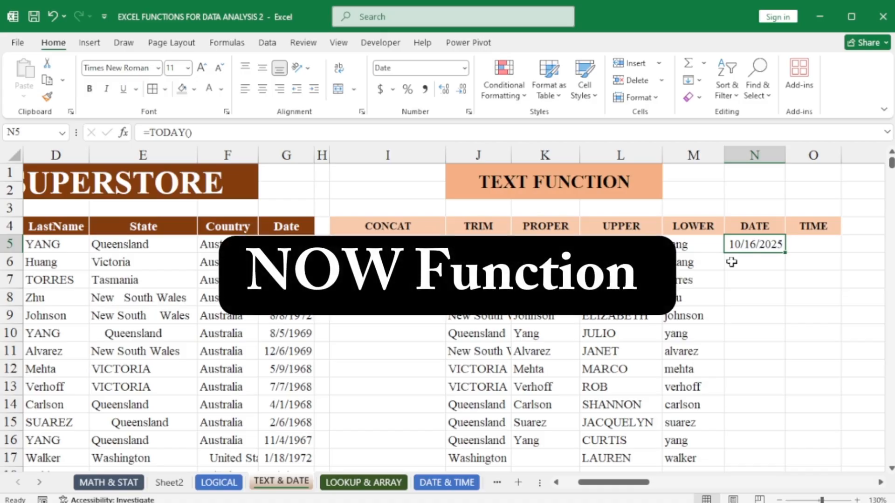
Enter =NOW() in O5 under the TIME header and fit column O to its contents
{"action": "left_click", "coordinate": [804, 243]}
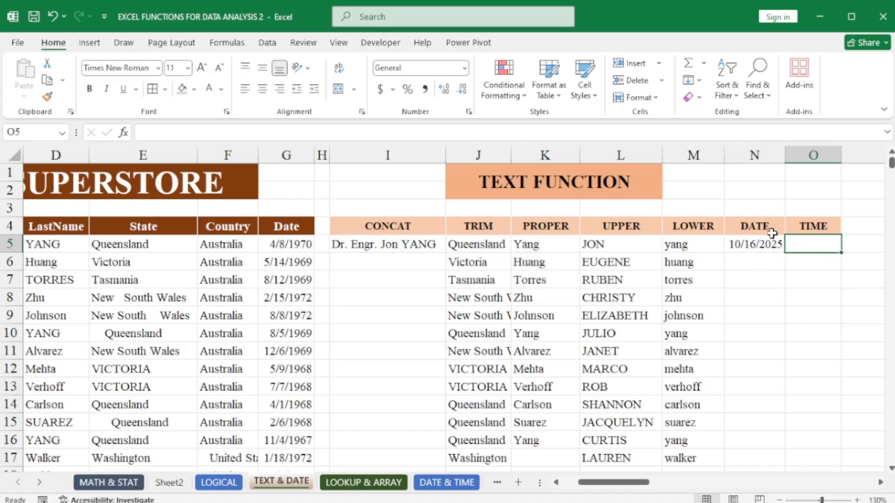
{"action": "type", "text": "=NO"}
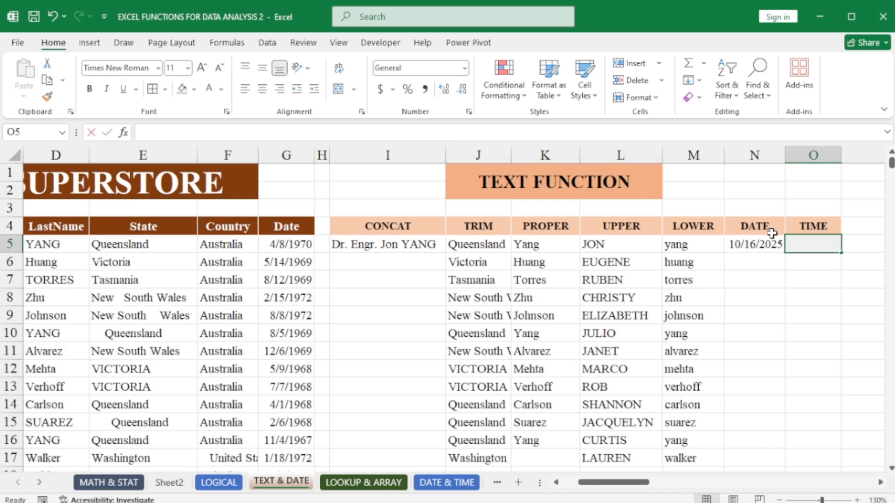
{"action": "type", "text": "W"}
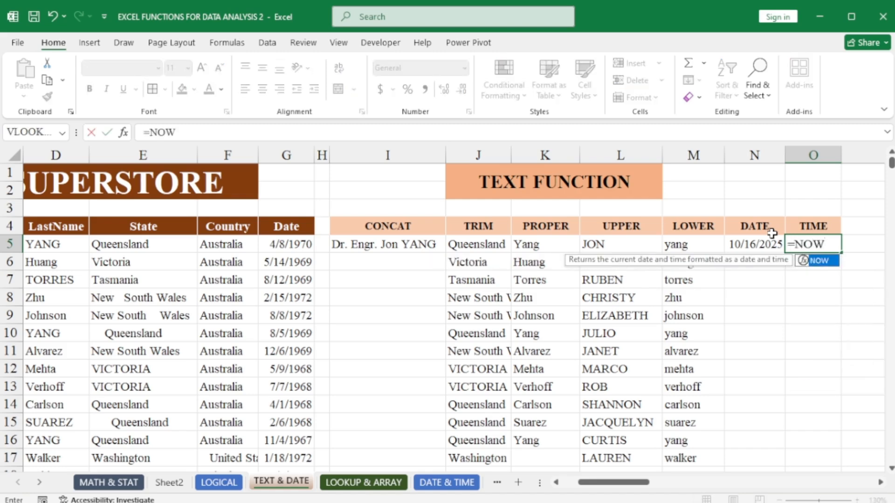
{"action": "type", "text": "("}
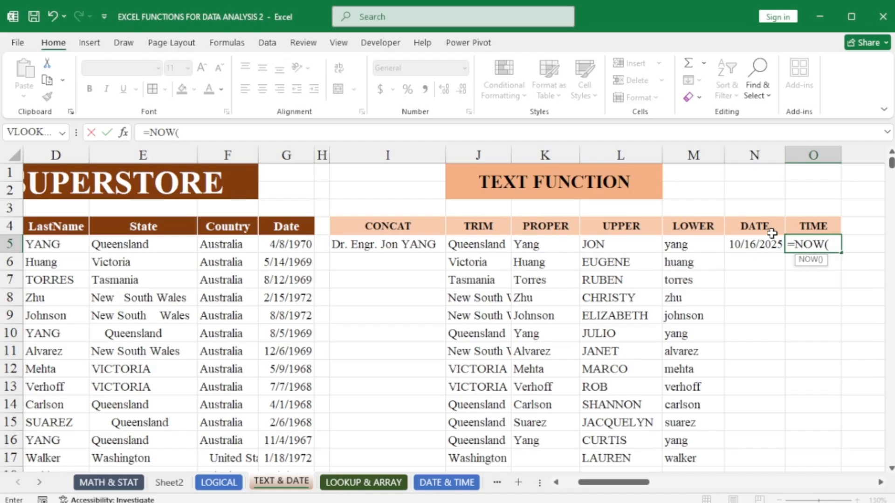
{"action": "type", "text": ")"}
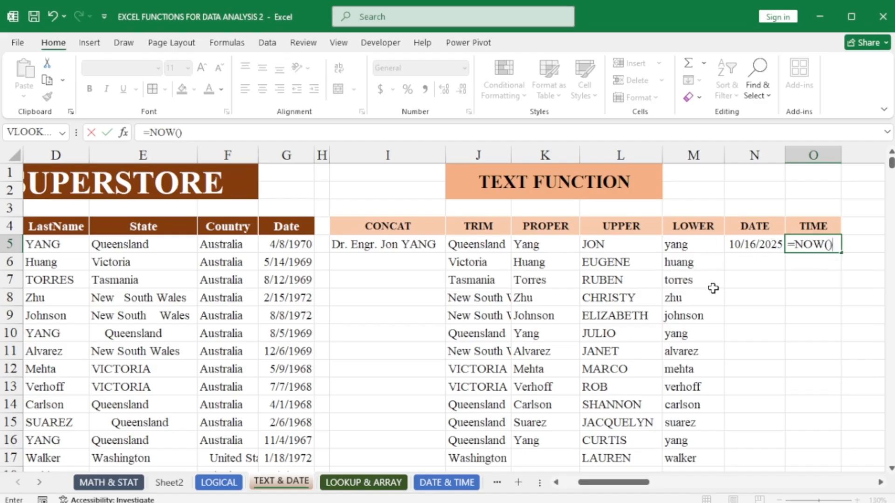
{"action": "key", "text": "Return"}
{"action": "double_click", "coordinate": [842, 155]}
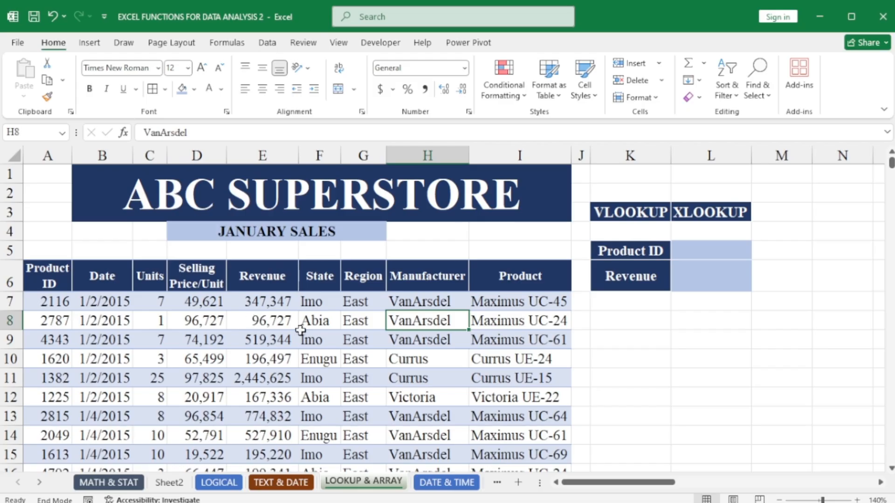
Start a VLOOKUP formula in the Revenue cell L6 with the absolute reference $L$5 as the lookup value
{"action": "left_click", "coordinate": [712, 280]}
{"action": "type", "text": "="}
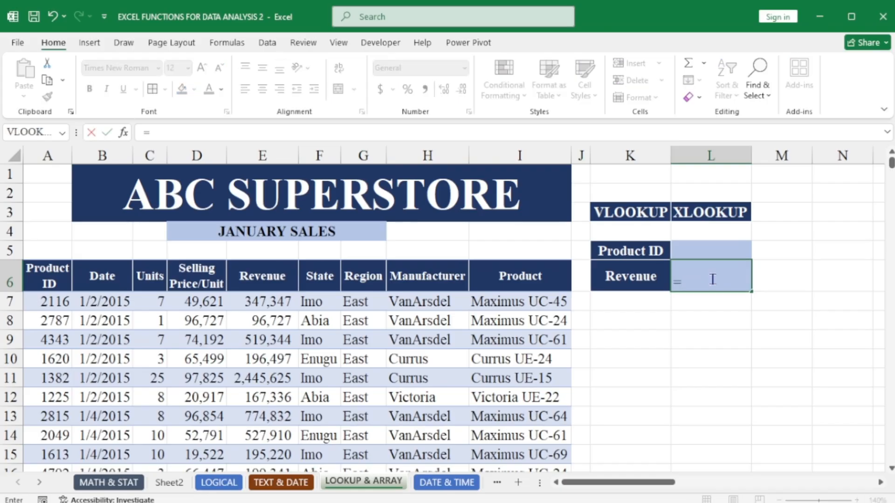
{"action": "type", "text": "vlook"}
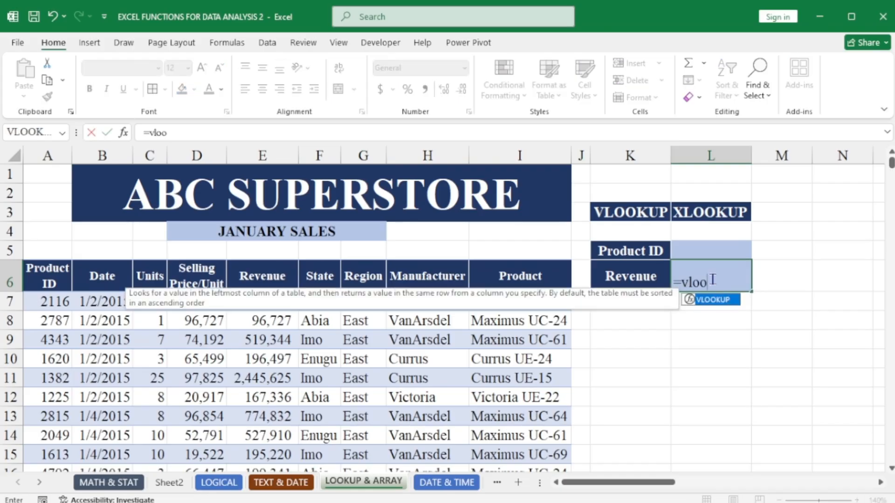
{"action": "key", "text": "Tab"}
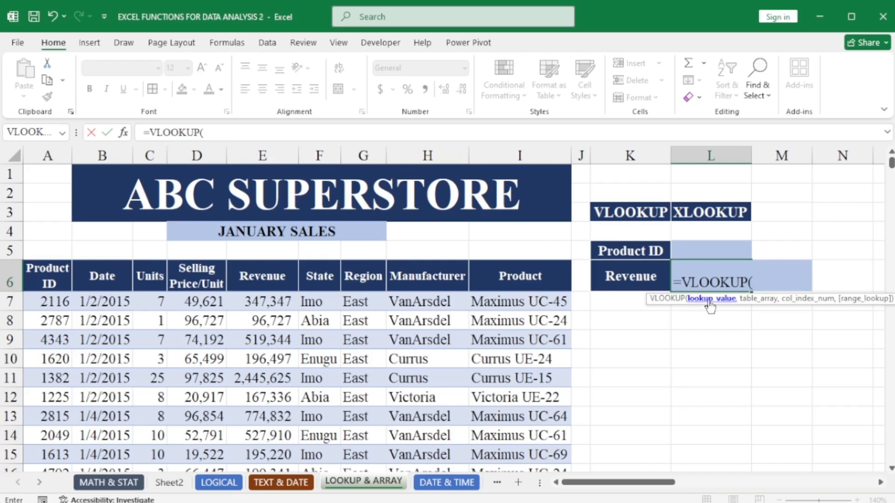
{"action": "left_click", "coordinate": [696, 250]}
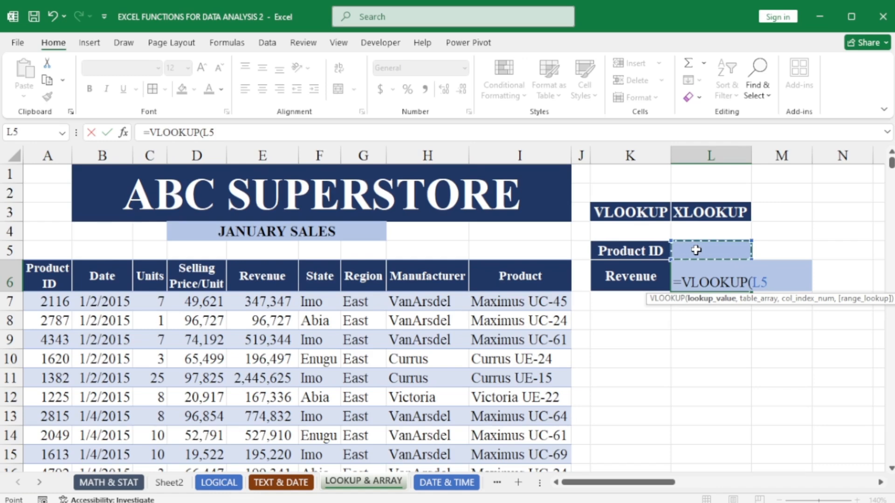
{"action": "key", "text": "F4"}
{"action": "type", "text": ","}
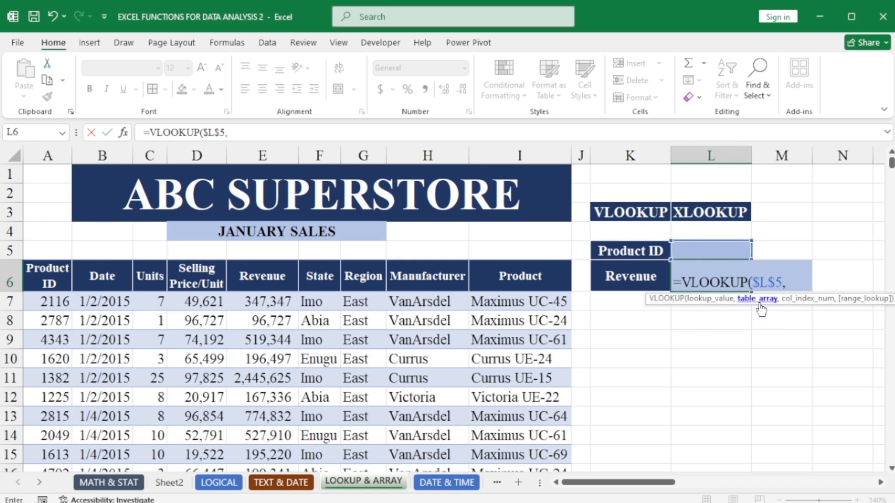
Complete the VLOOKUP with table array A7:I5562, column index 5 and FALSE for an exact match
{"action": "left_click", "coordinate": [44, 305]}
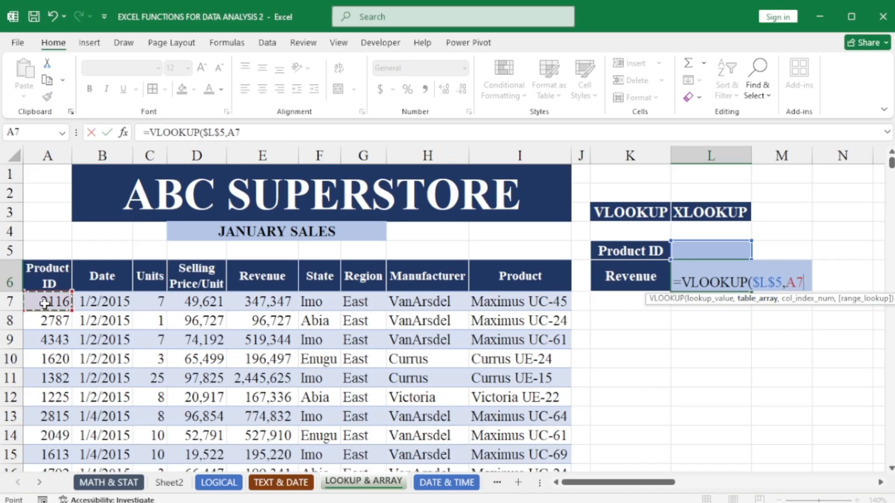
{"action": "key", "text": "ctrl+shift+Right"}
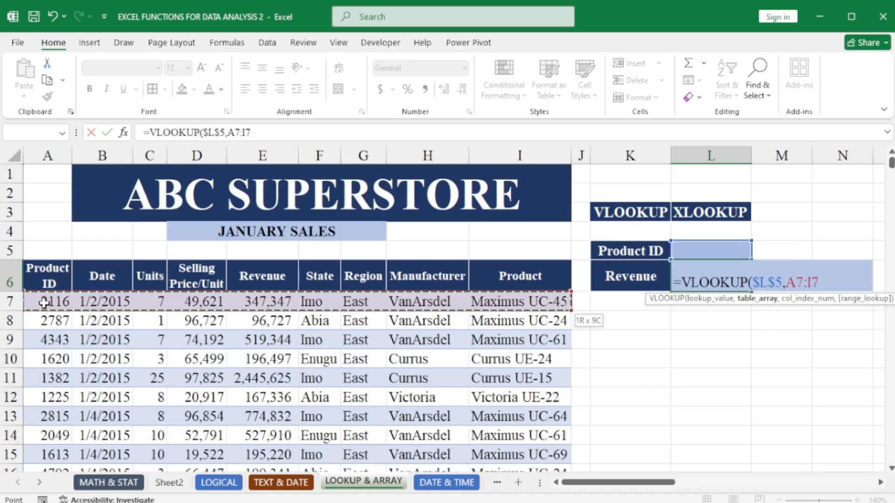
{"action": "key", "text": "ctrl+shift+Down"}
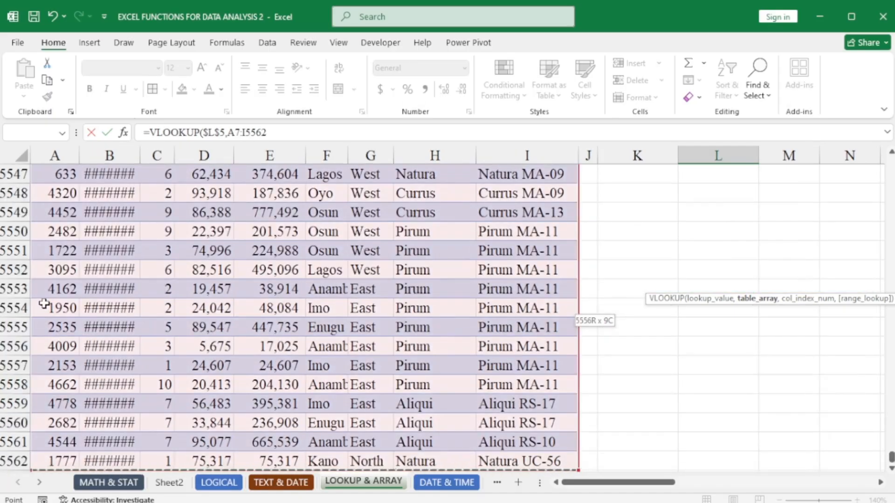
{"action": "key", "text": "ctrl+BackSpace"}
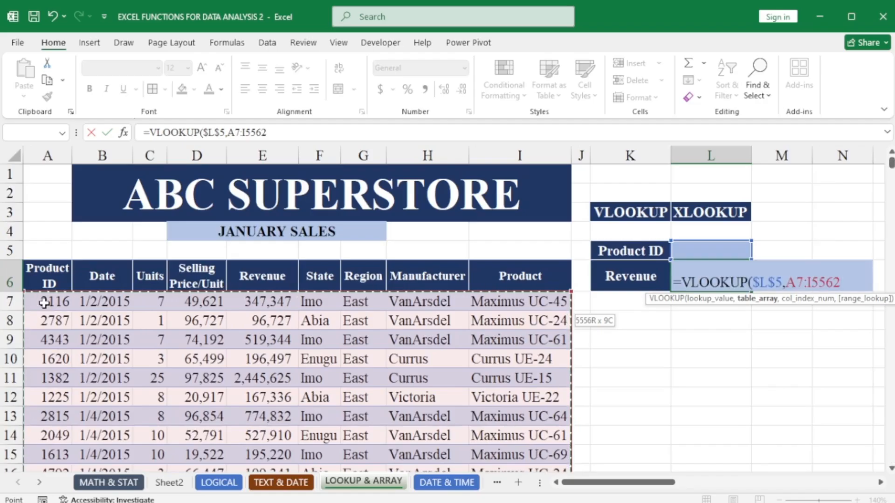
{"action": "type", "text": ","}
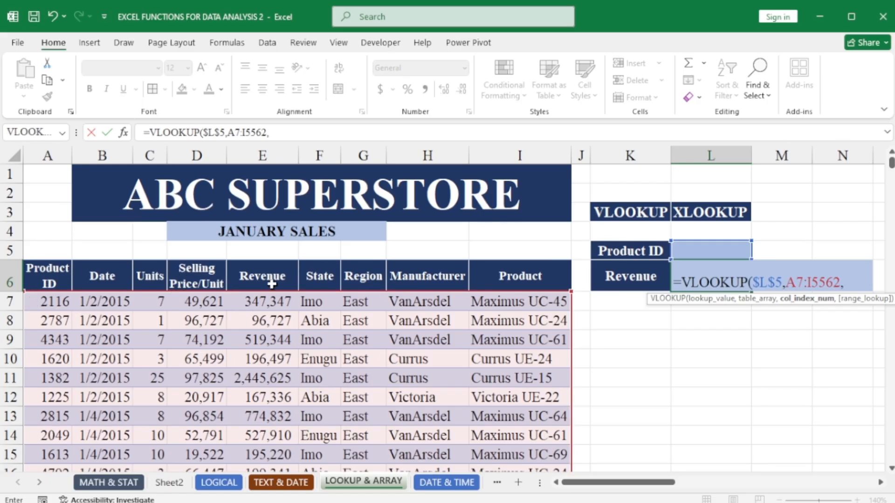
{"action": "type", "text": "5,"}
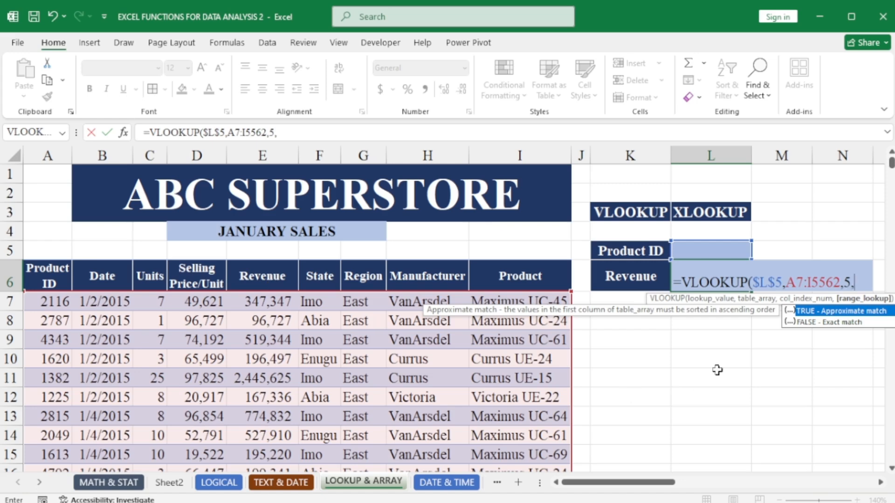
{"action": "double_click", "coordinate": [846, 323]}
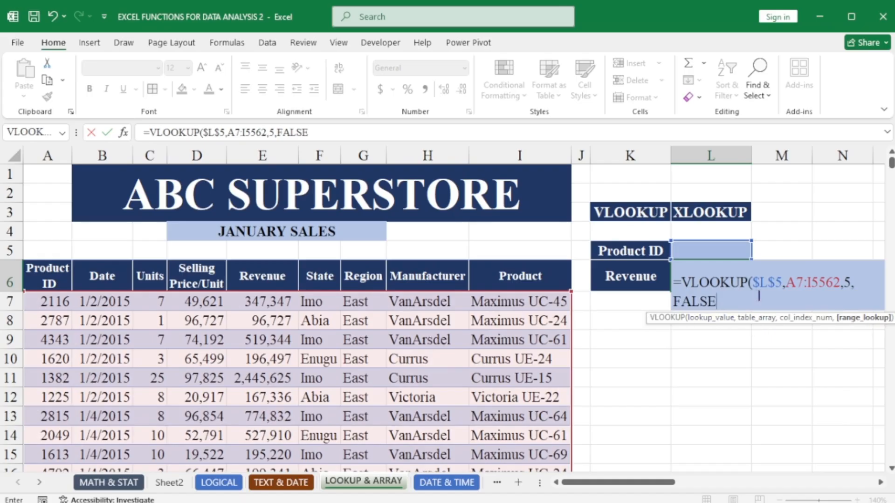
{"action": "type", "text": ")"}
{"action": "key", "text": "Return"}
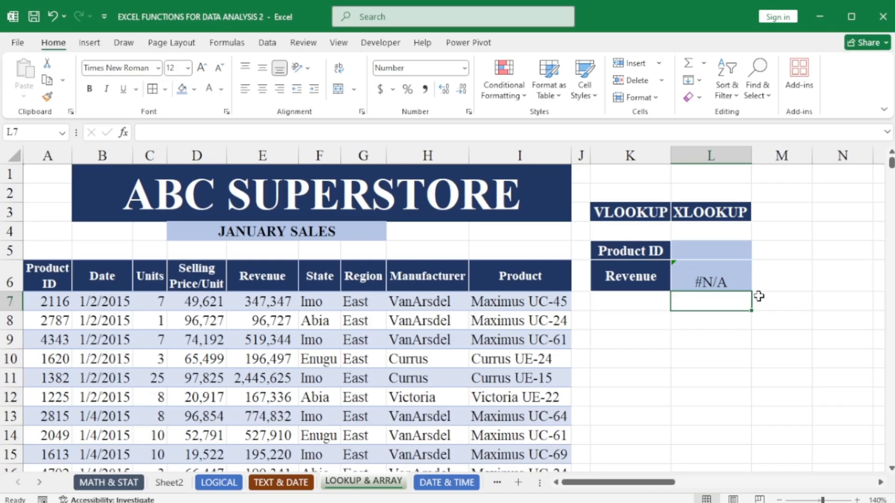
Enter Product ID 2787 in L5 and select row 8 to check the returned revenue against the table
{"action": "left_click", "coordinate": [702, 254]}
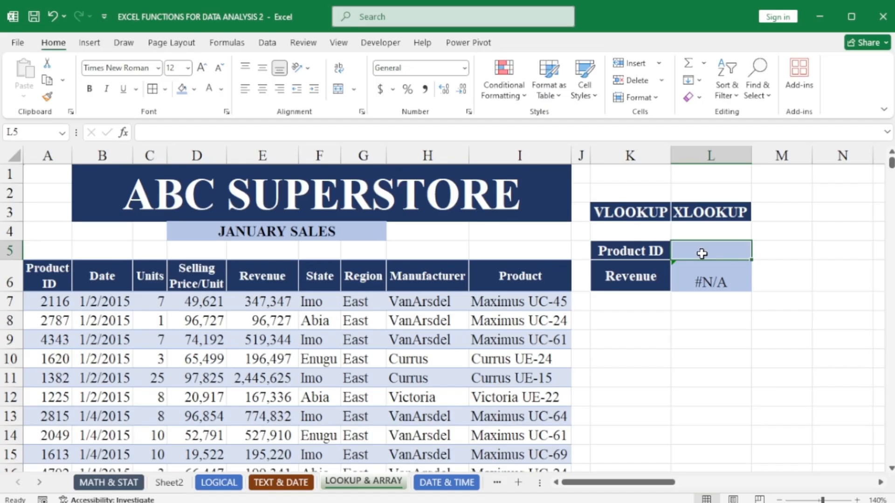
{"action": "type", "text": "2"}
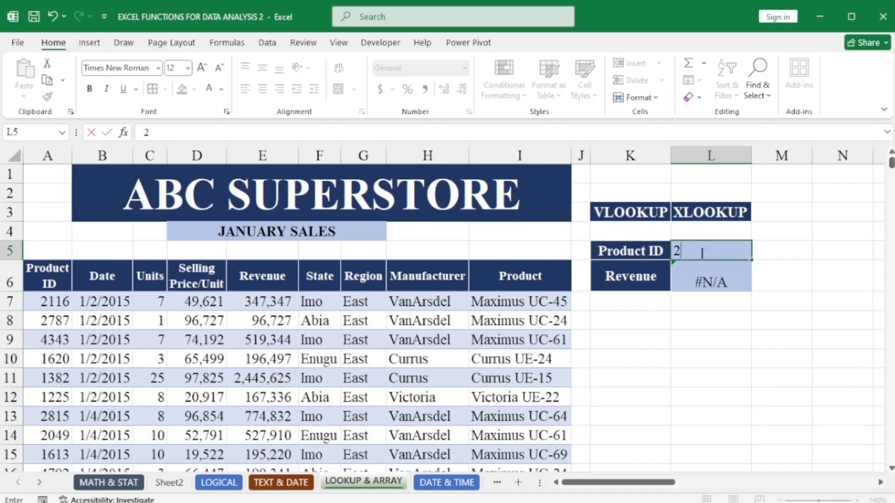
{"action": "type", "text": "787"}
{"action": "key", "text": "Return"}
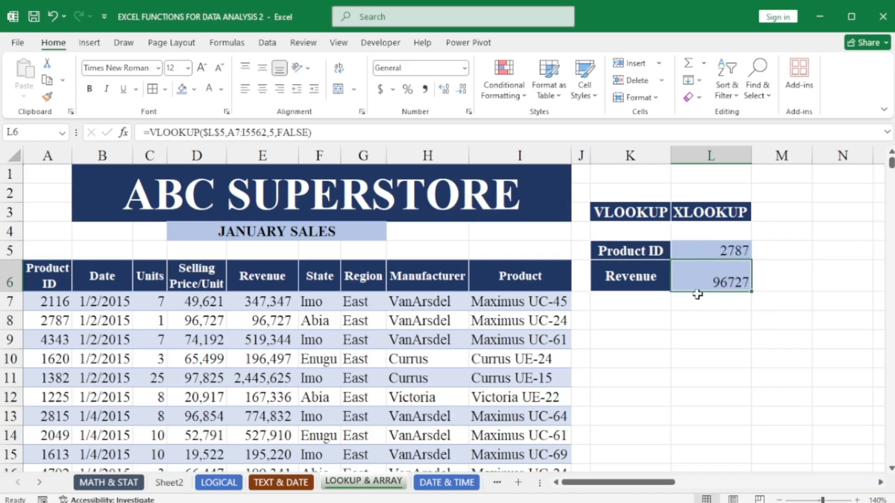
{"action": "left_click", "coordinate": [10, 321]}
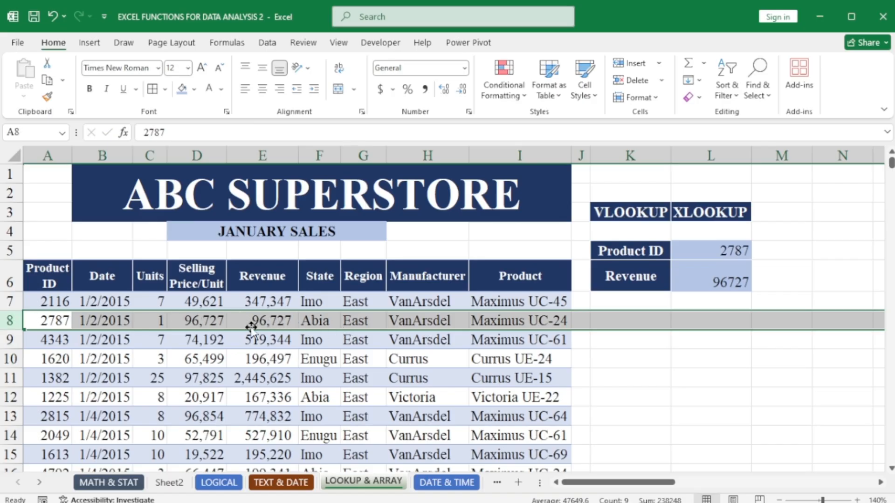
Change the Product ID in L5 to 2049 and select its table row, row 14, to compare the revenue
{"action": "left_click", "coordinate": [726, 252]}
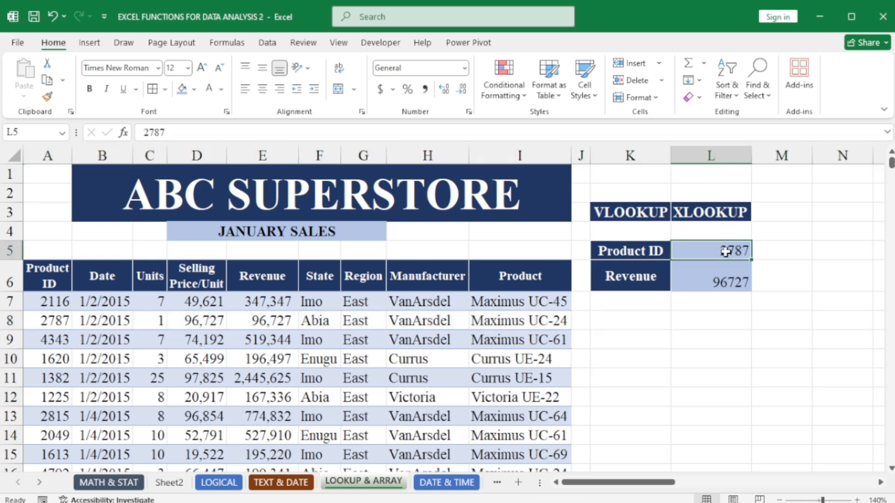
{"action": "type", "text": "20"}
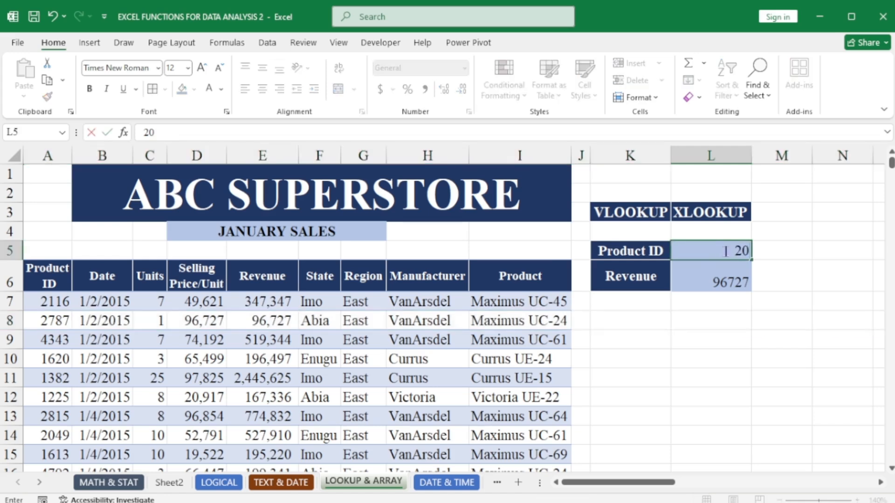
{"action": "type", "text": "49"}
{"action": "key", "text": "Return"}
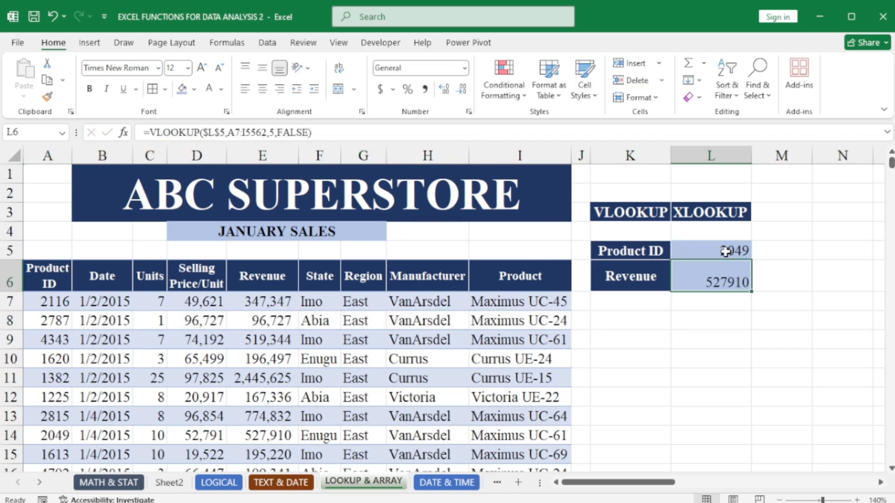
{"action": "left_click", "coordinate": [10, 437]}
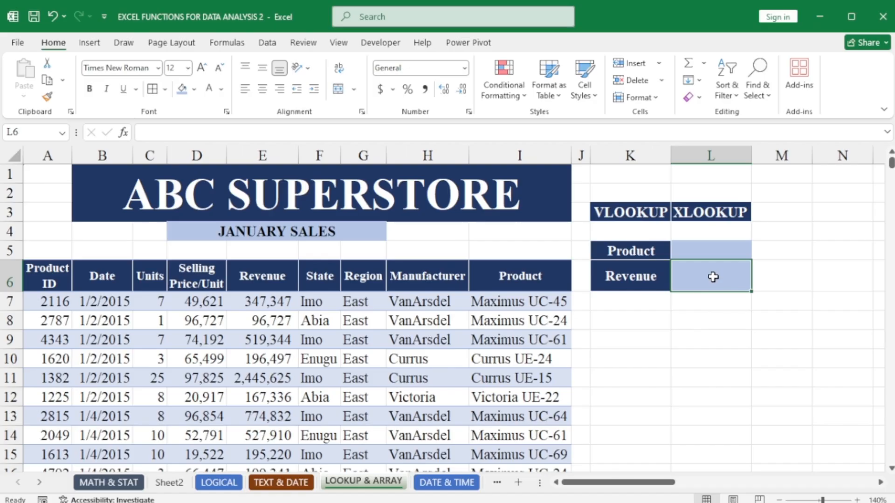
Start an XLOOKUP formula in the Revenue cell L6 with the absolute reference $L$5 as the lookup value
{"action": "type", "text": "="}
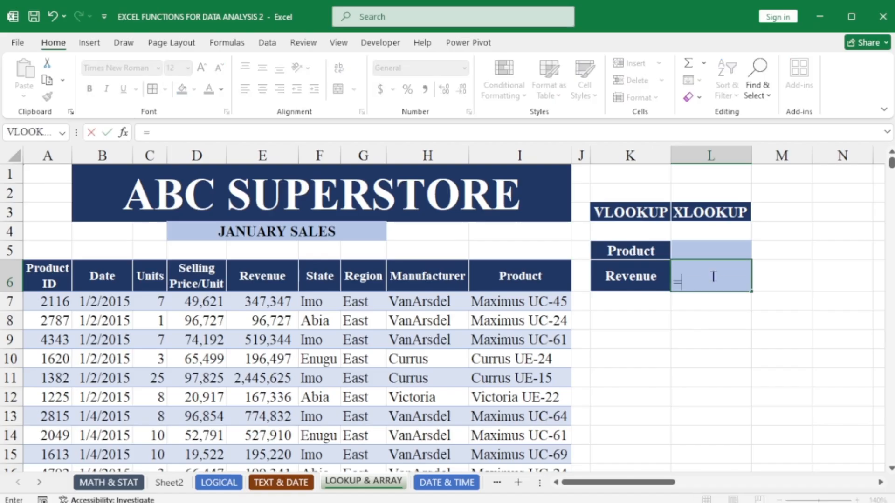
{"action": "type", "text": "x"}
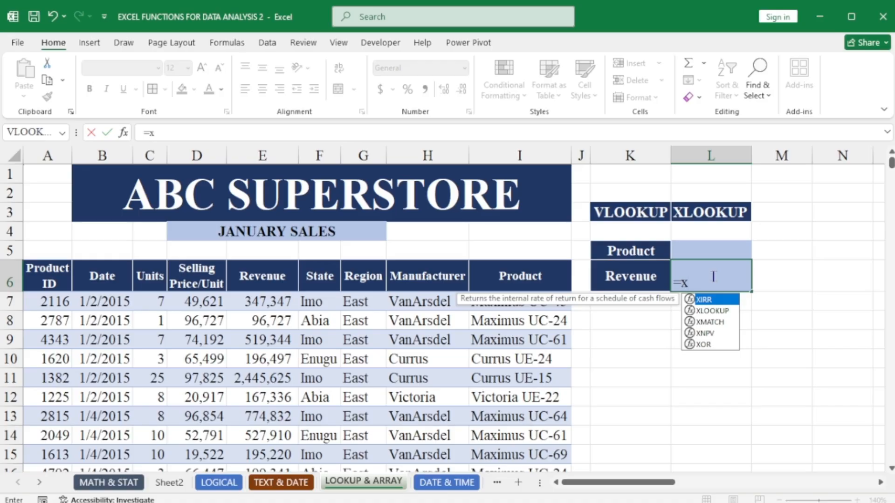
{"action": "type", "text": "l"}
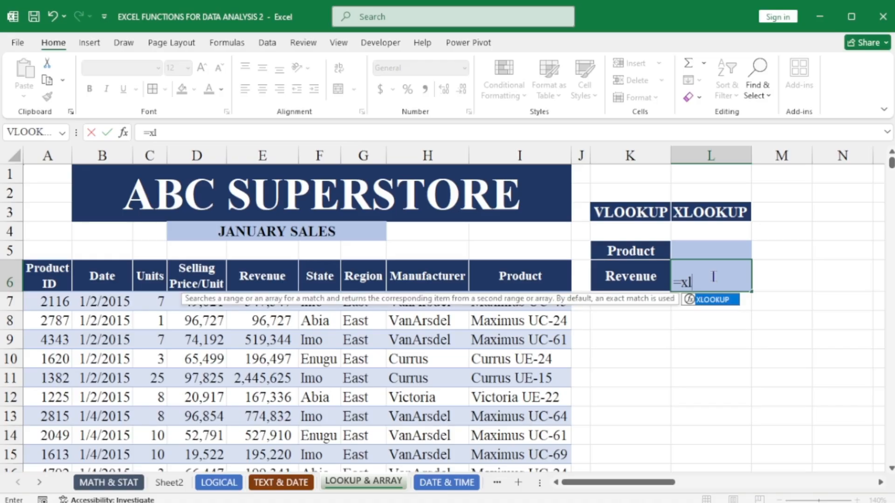
{"action": "double_click", "coordinate": [707, 300]}
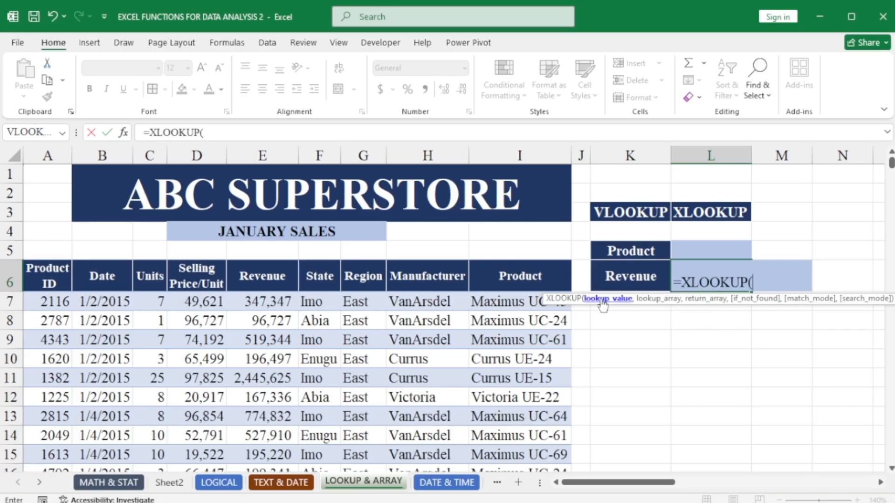
{"action": "left_click", "coordinate": [721, 251]}
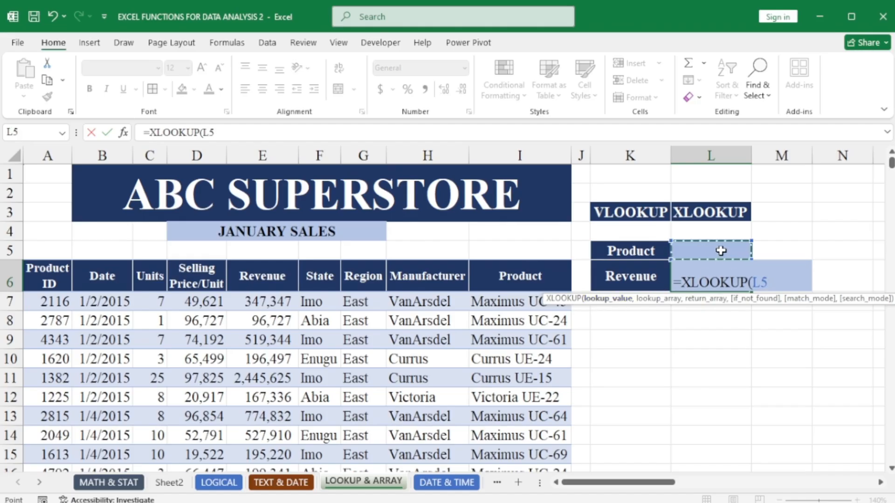
{"action": "key", "text": "F4"}
{"action": "type", "text": ","}
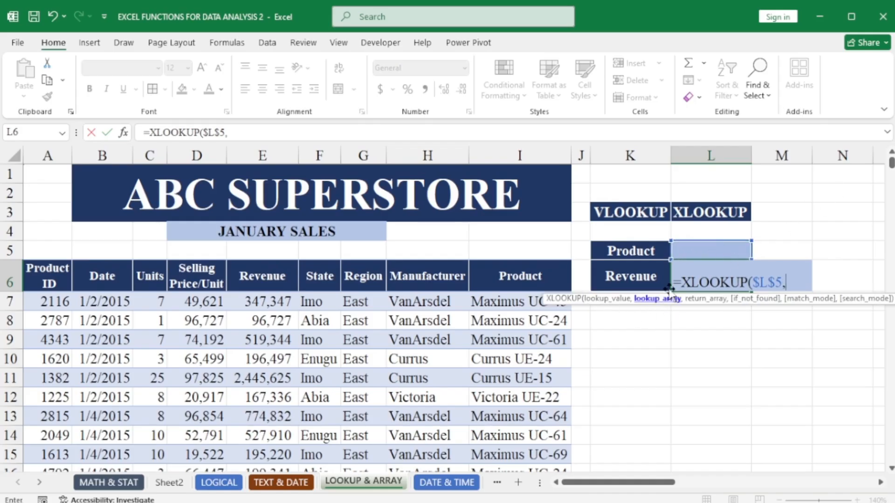
Use the Product column range I7:I5562 as the XLOOKUP lookup array
{"action": "left_click", "coordinate": [503, 302]}
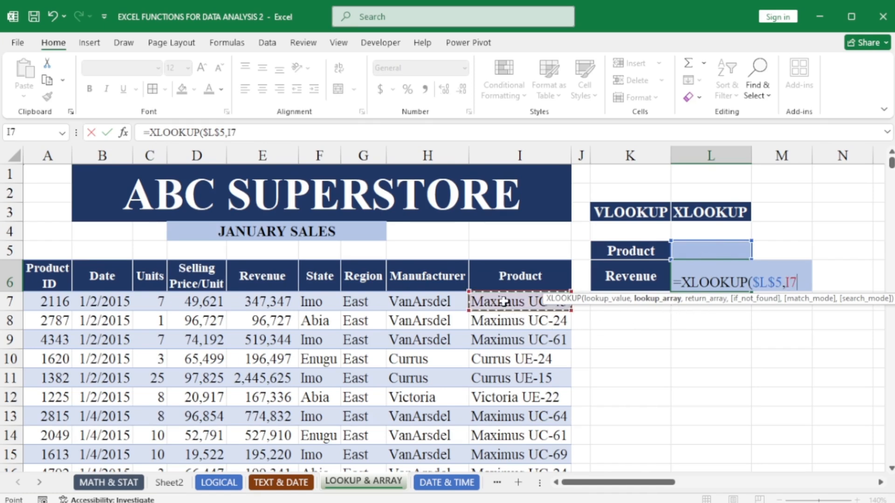
{"action": "key", "text": "ctrl+shift+Down"}
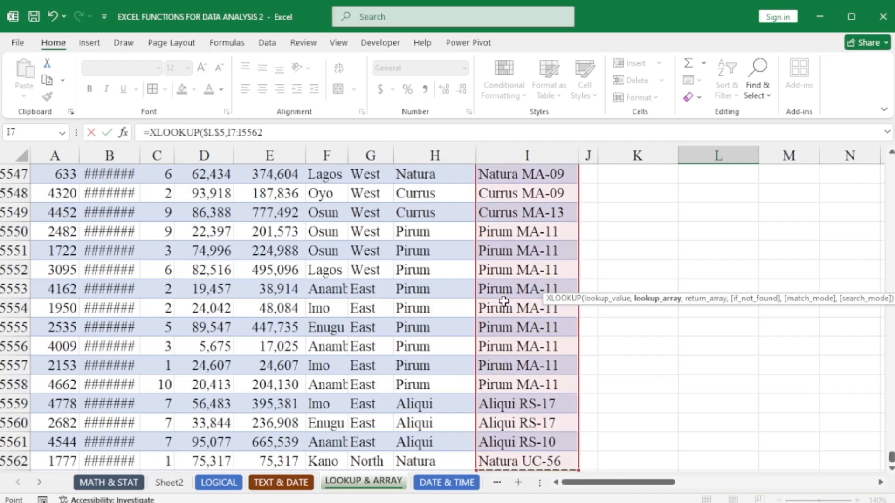
{"action": "key", "text": "ctrl+BackSpace"}
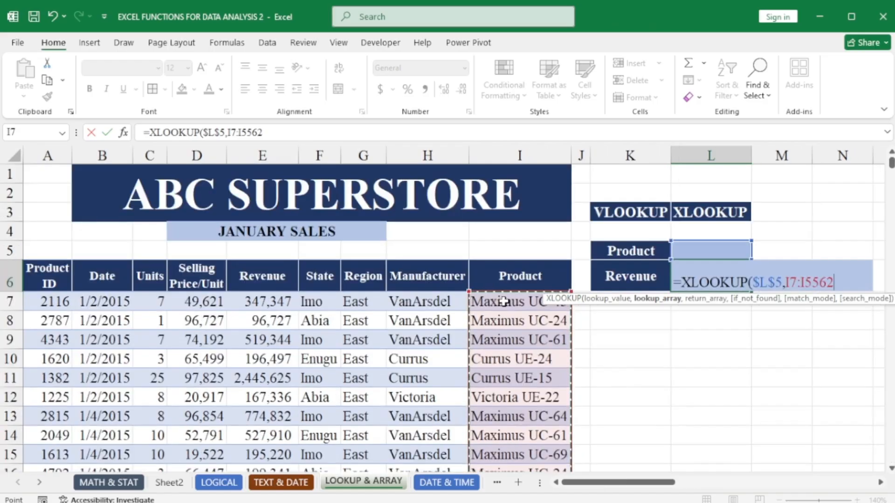
{"action": "type", "text": ","}
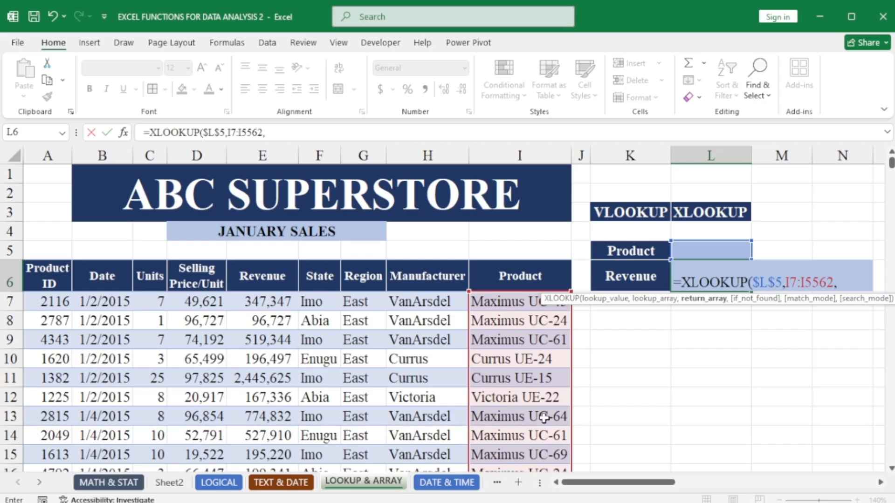
Complete the XLOOKUP with the Revenue range E7:E5562 as return array and " " as the if-not-found value
{"action": "left_click", "coordinate": [274, 304]}
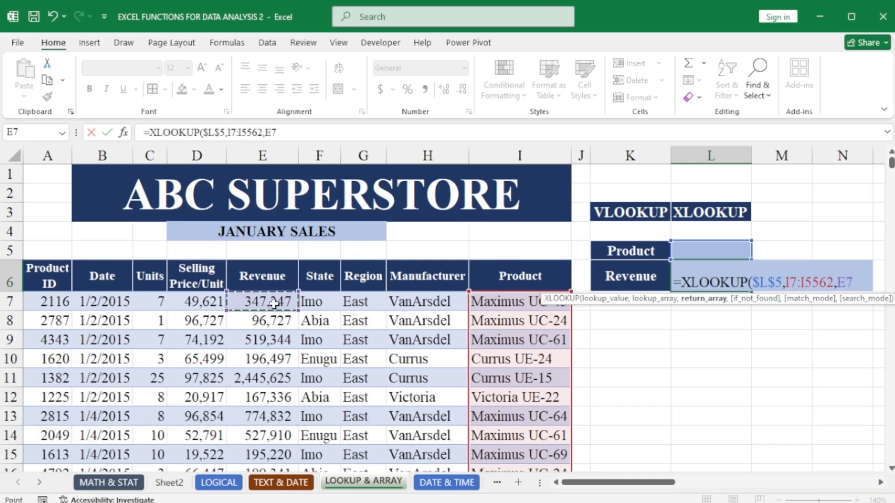
{"action": "key", "text": "ctrl+shift+Down"}
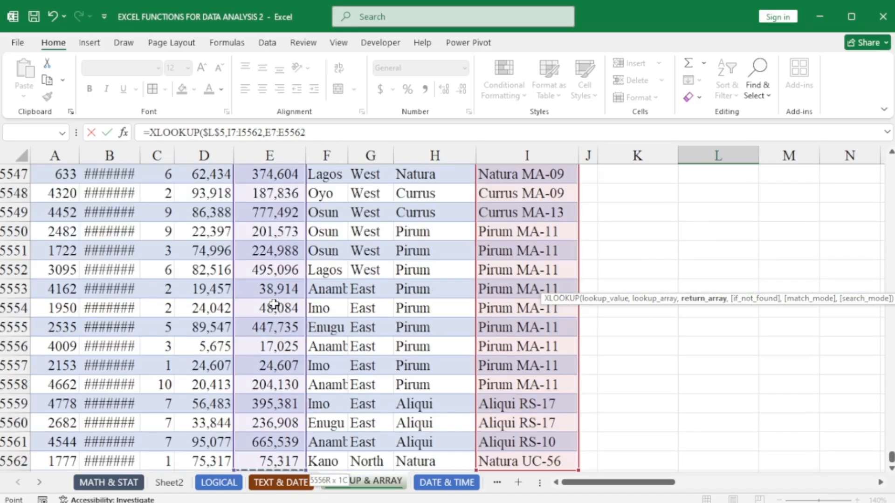
{"action": "key", "text": "ctrl+BackSpace"}
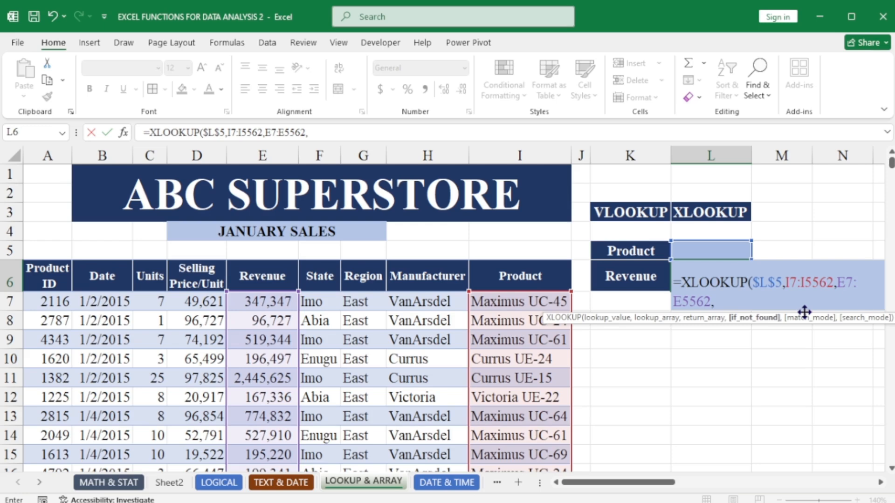
{"action": "type", "text": "\" \")"}
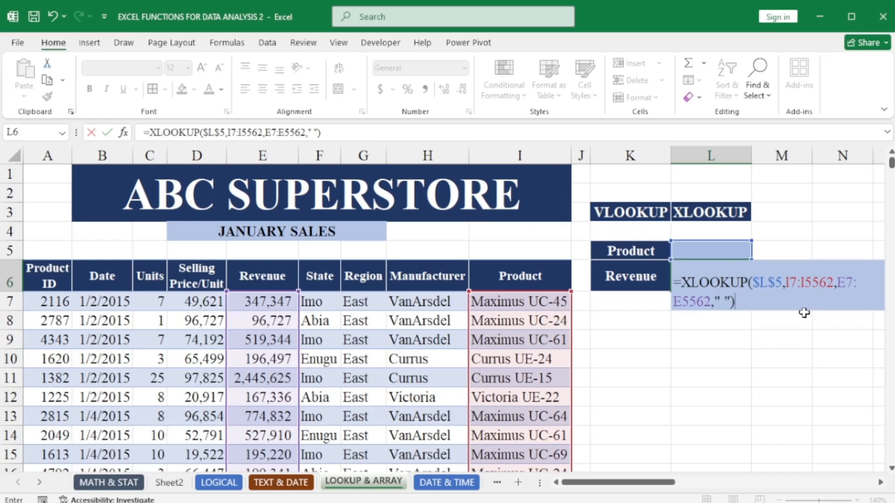
{"action": "key", "text": "Return"}
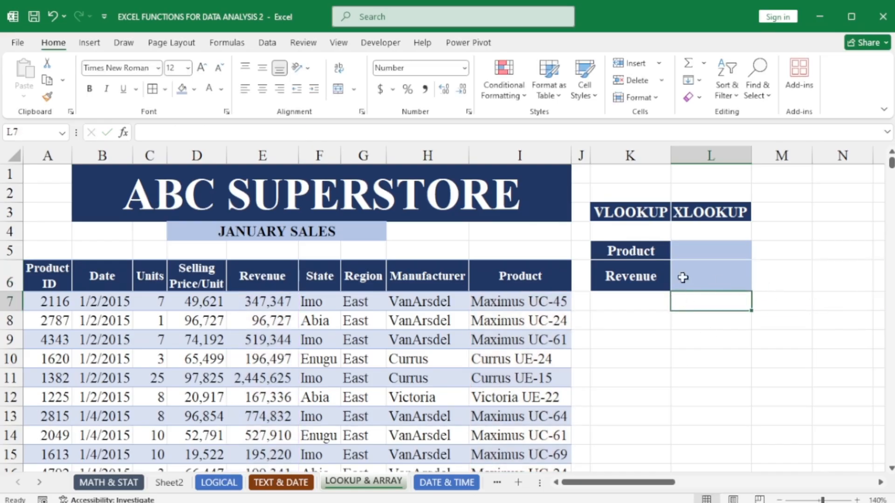
Enter maximus uc-45 as the product to look up in cell L5
{"action": "left_click", "coordinate": [707, 250]}
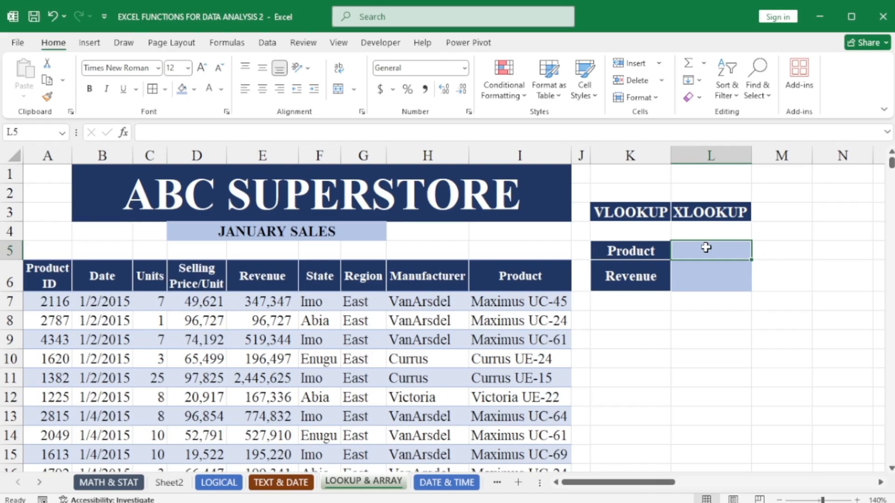
{"action": "type", "text": "max"}
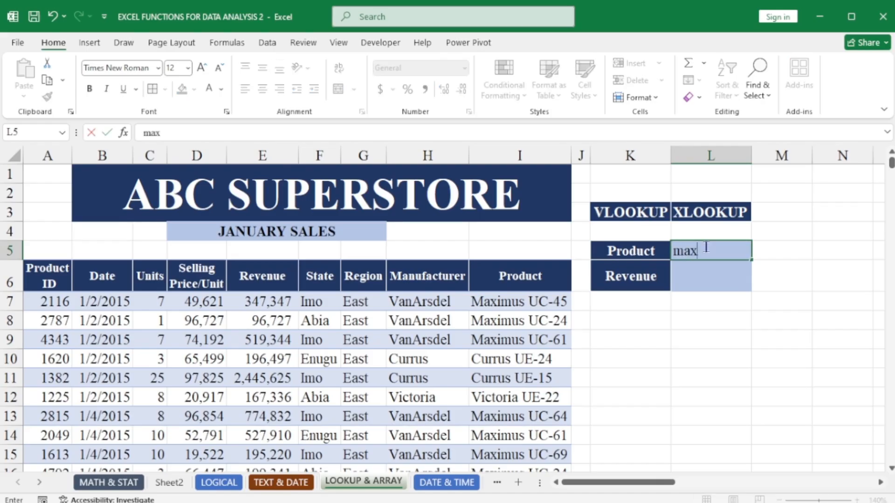
{"action": "type", "text": "imus uc"}
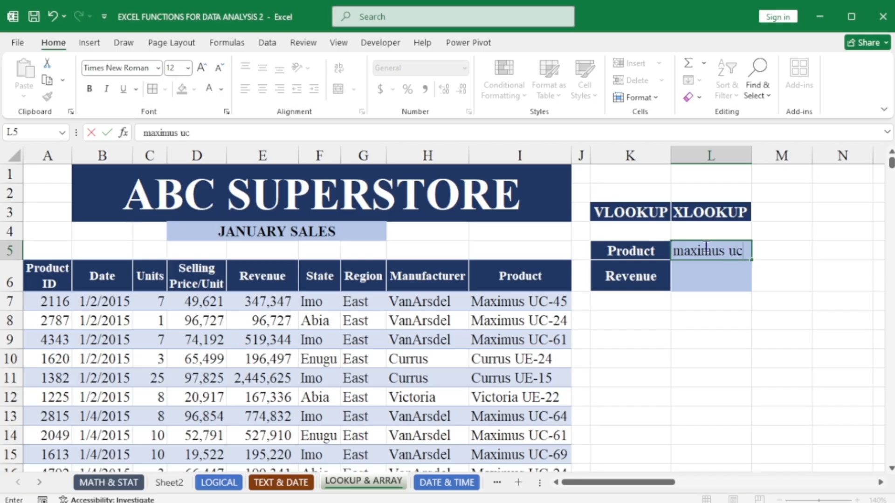
{"action": "type", "text": "-45"}
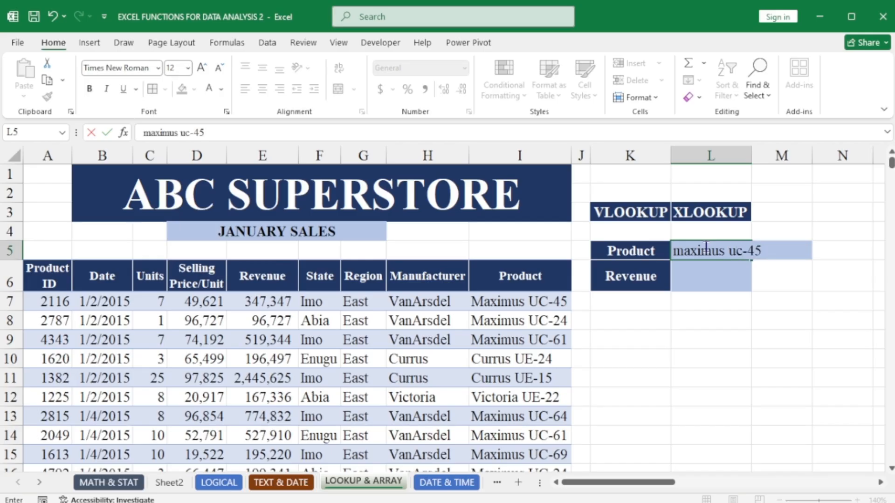
{"action": "key", "text": "Return"}
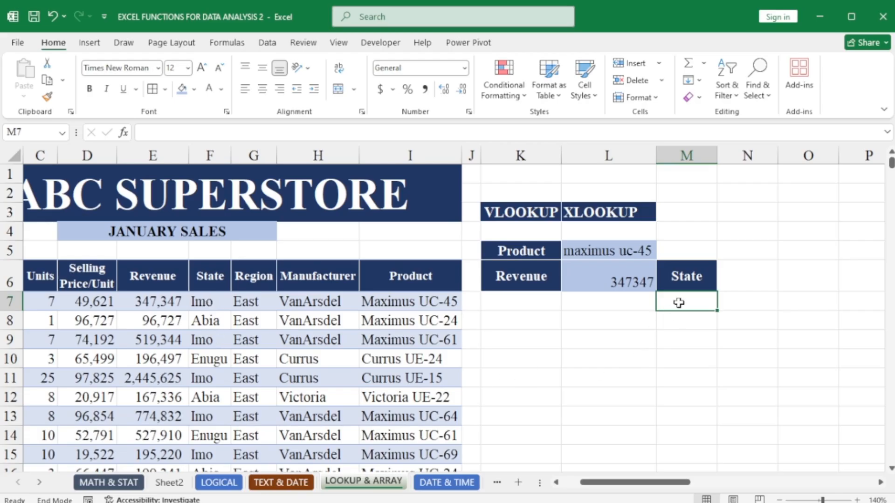
Enter a UNIQUE formula in M7 for the State column range F7:F5562 and look through the resulting list
{"action": "type", "text": "=uniq"}
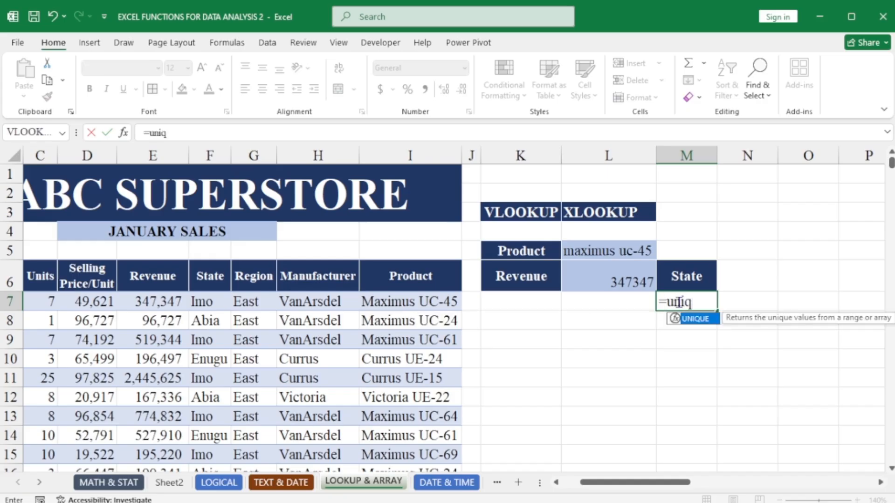
{"action": "key", "text": "Tab"}
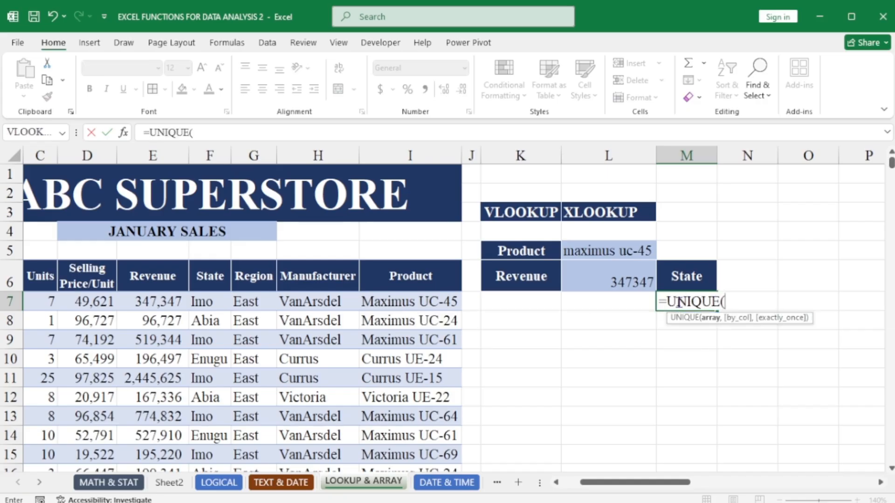
{"action": "left_click", "coordinate": [207, 303]}
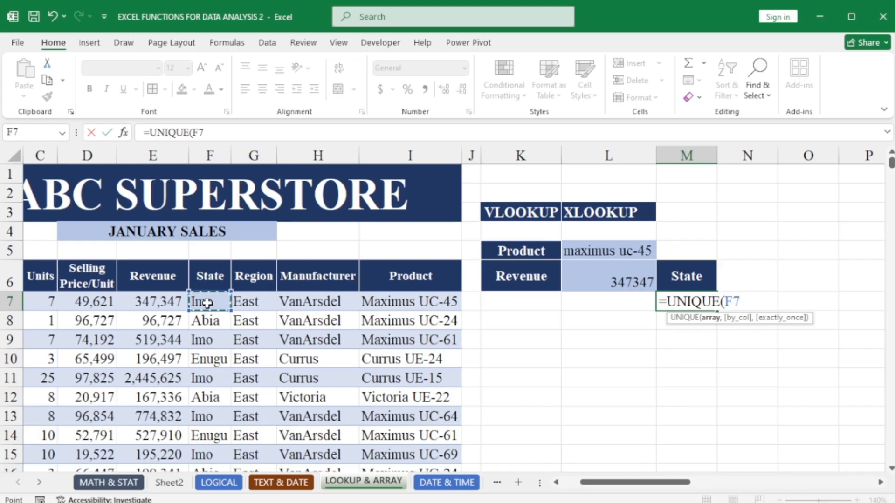
{"action": "key", "text": "ctrl+shift+Down"}
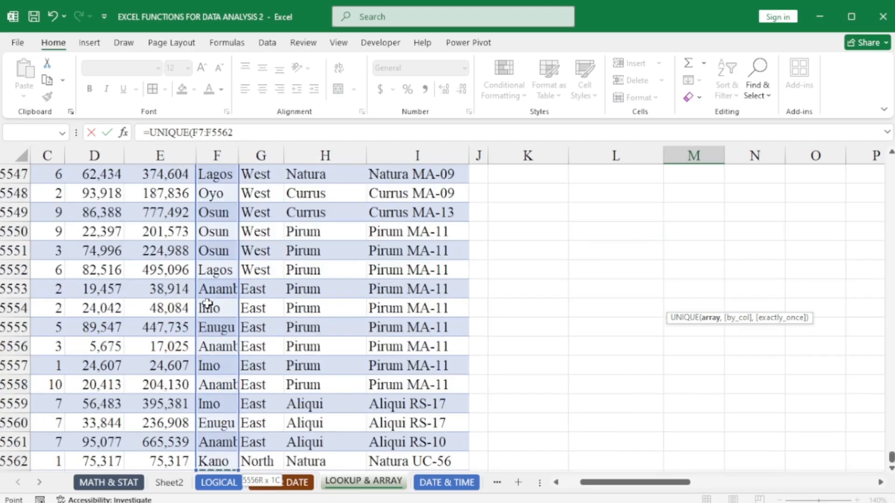
{"action": "key", "text": "ctrl+BackSpace"}
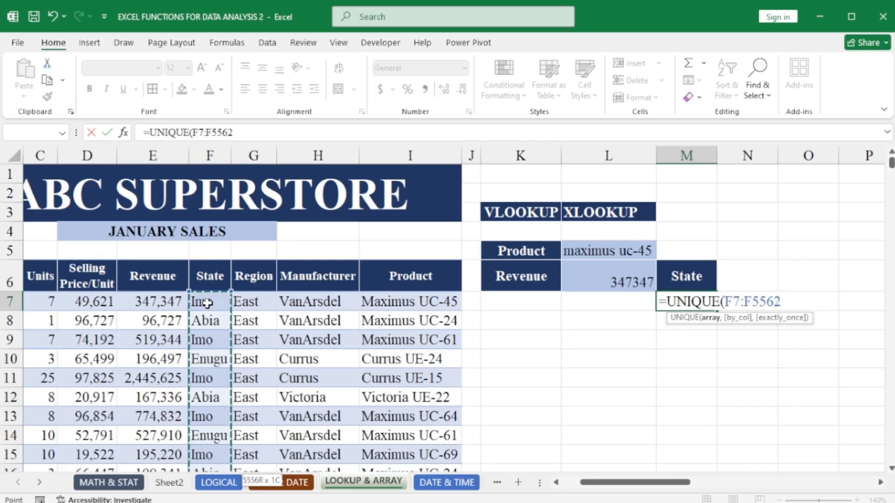
{"action": "key", "text": "Return"}
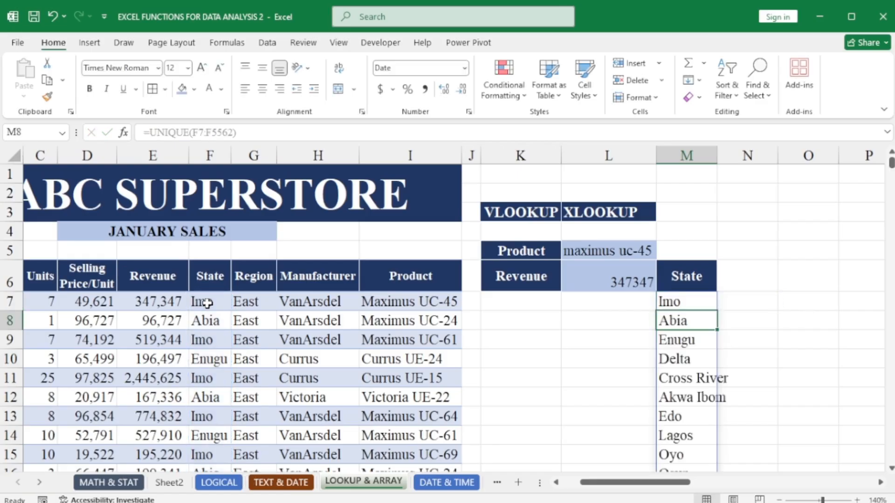
{"action": "scroll", "coordinate": [207, 303], "scroll_direction": "down", "scroll_amount": 3}
{"action": "scroll", "coordinate": [434, 319], "scroll_direction": "up", "scroll_amount": 1}
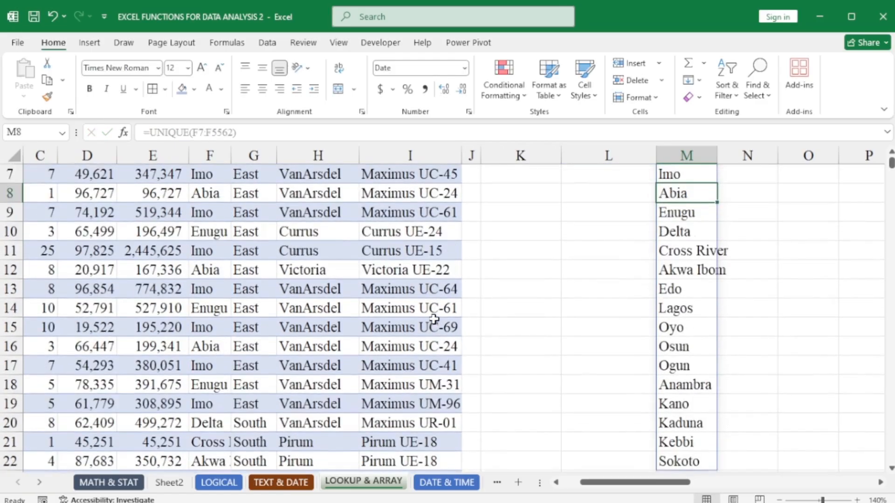
{"action": "scroll", "coordinate": [434, 319], "scroll_direction": "up", "scroll_amount": 1}
{"action": "scroll", "coordinate": [514, 317], "scroll_direction": "down", "scroll_amount": 1}
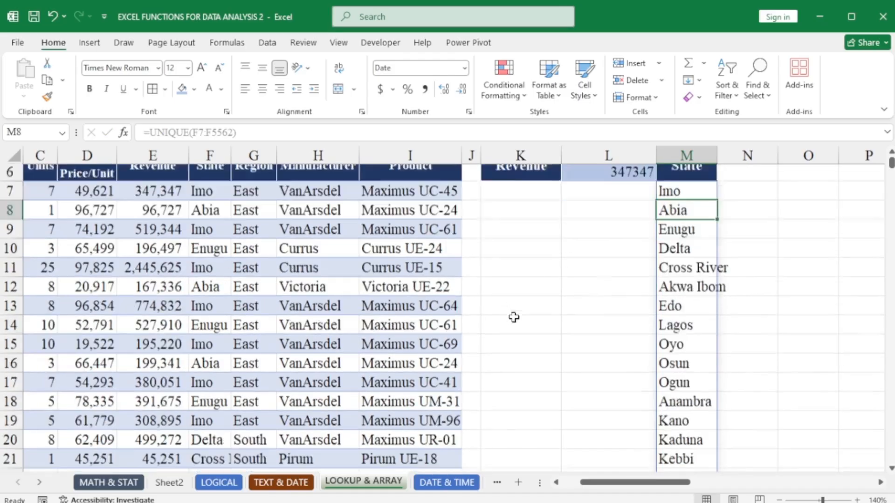
{"action": "scroll", "coordinate": [514, 317], "scroll_direction": "up", "scroll_amount": 1}
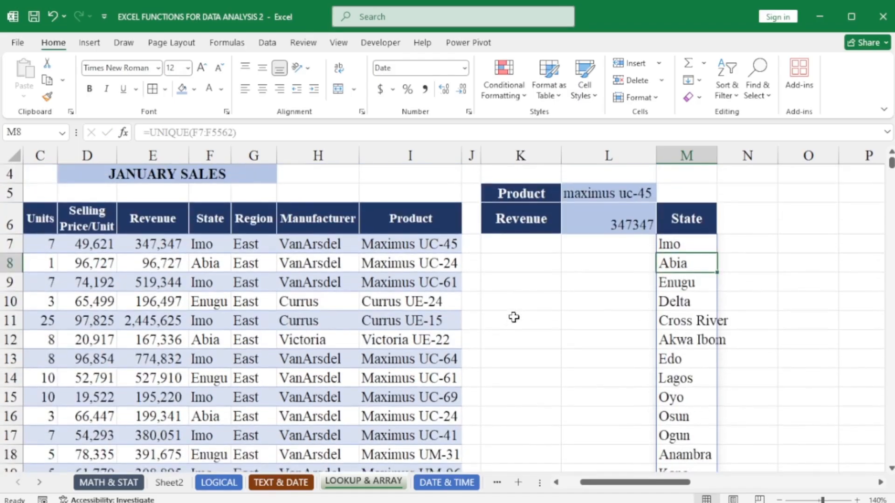
Enter a SEQUENCE formula with 2000 rows in N7 and check the end of the generated number list
{"action": "left_click", "coordinate": [739, 243]}
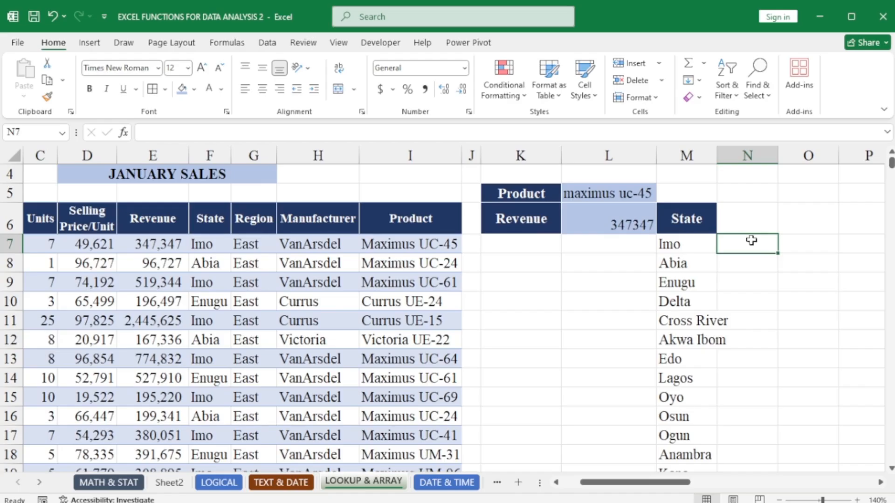
{"action": "type", "text": "="}
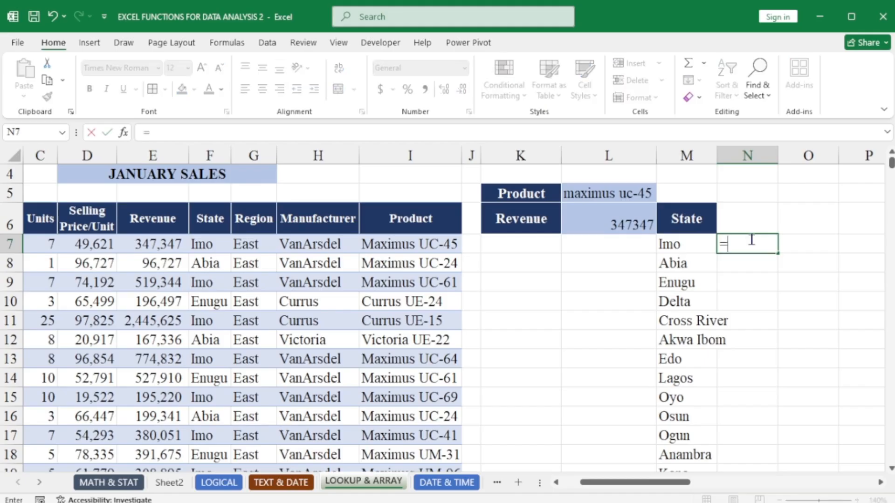
{"action": "type", "text": "seq"}
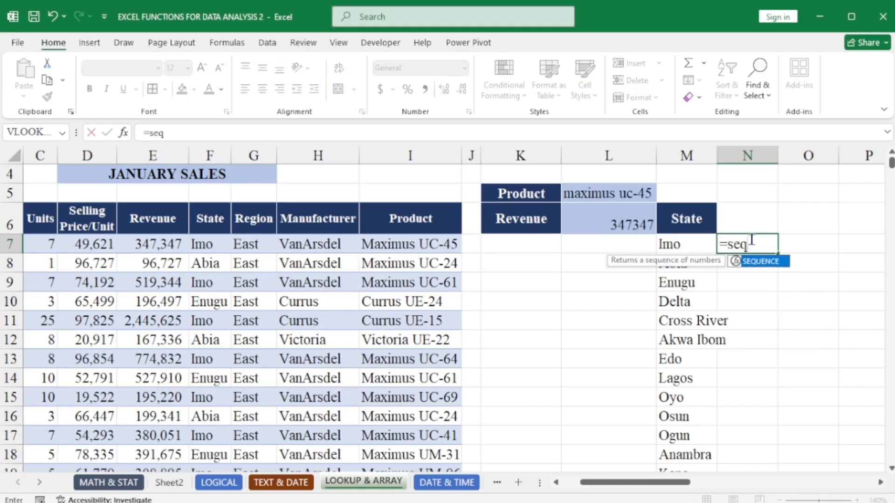
{"action": "key", "text": "Tab"}
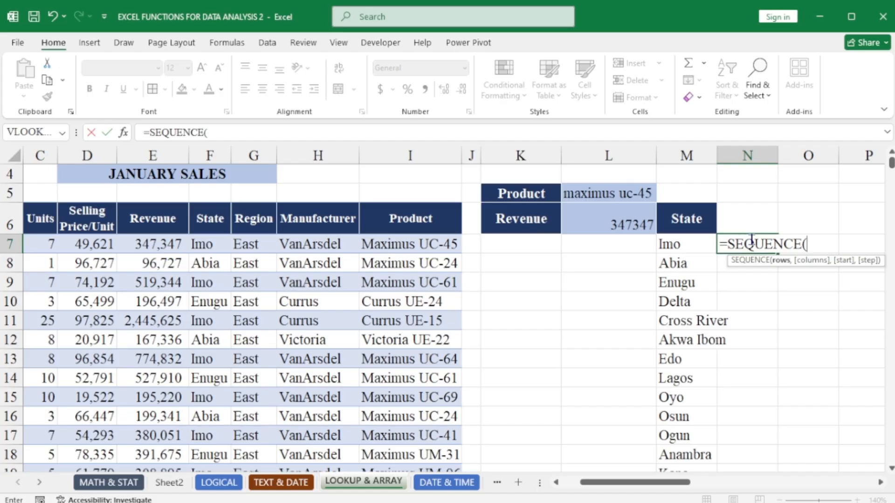
{"action": "type", "text": "2000"}
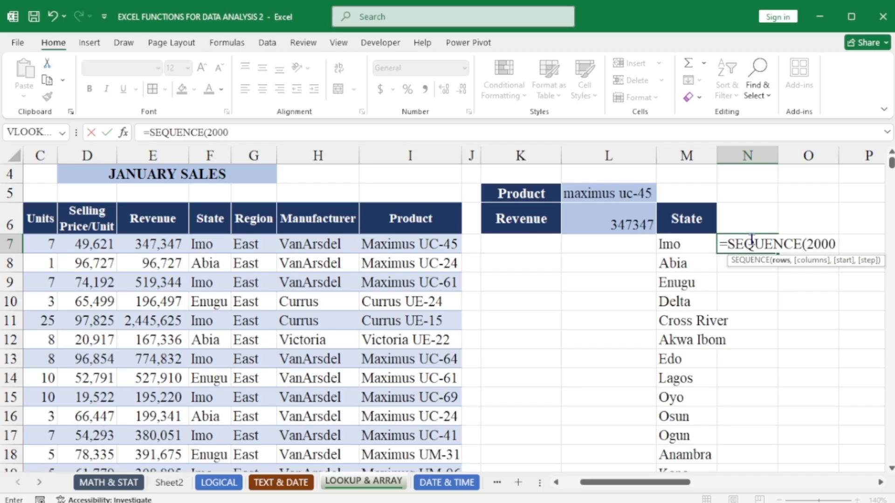
{"action": "key", "text": "Return"}
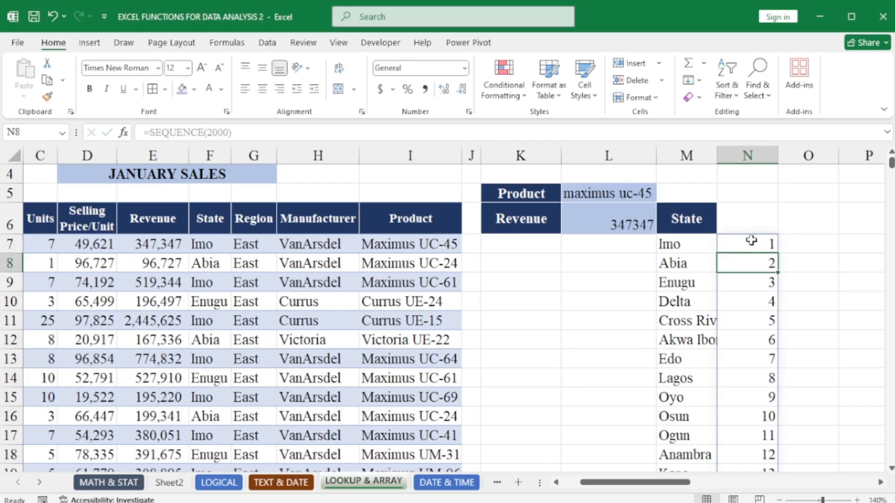
{"action": "left_click", "coordinate": [751, 240]}
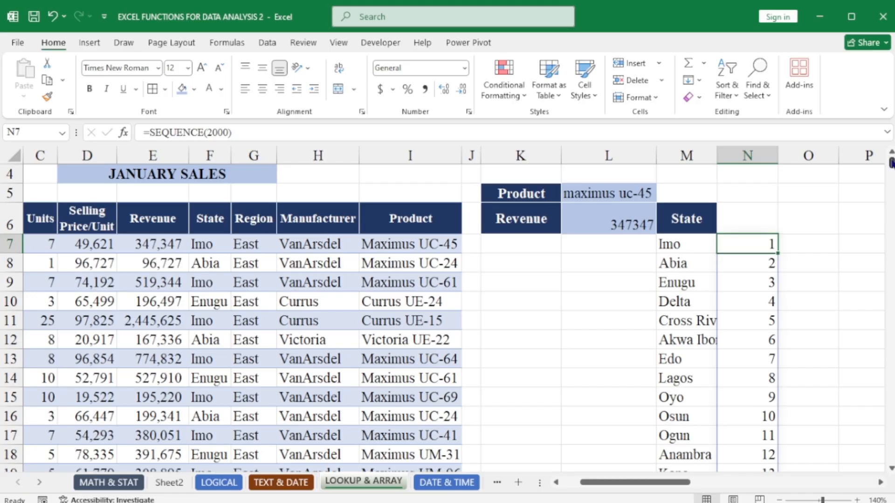
{"action": "key", "text": "ctrl+Down"}
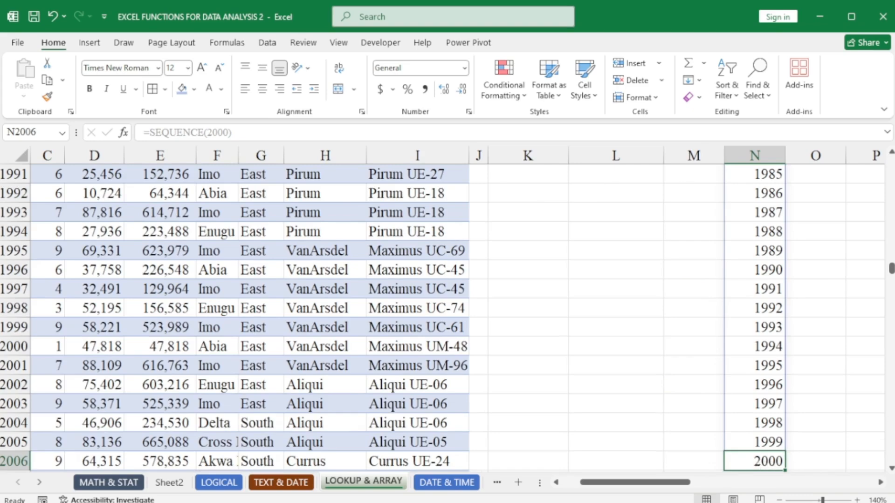
{"action": "left_click_drag", "start_coordinate": [891, 275], "coordinate": [890, 161]}
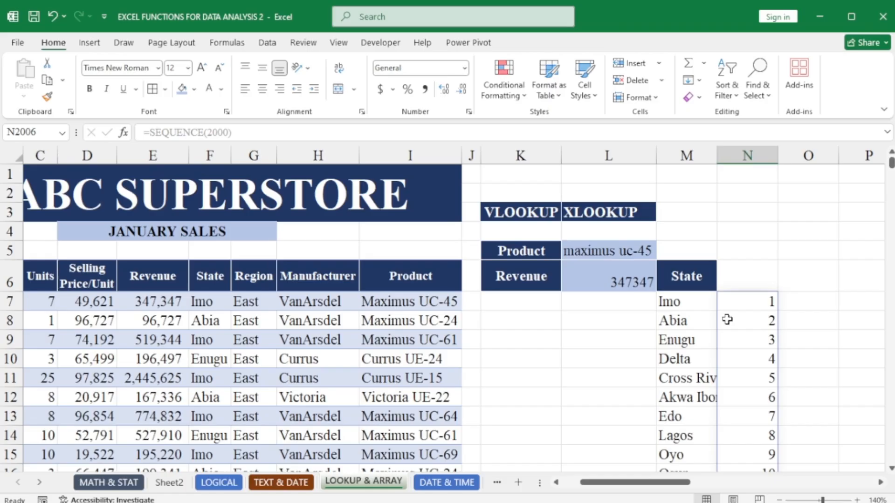